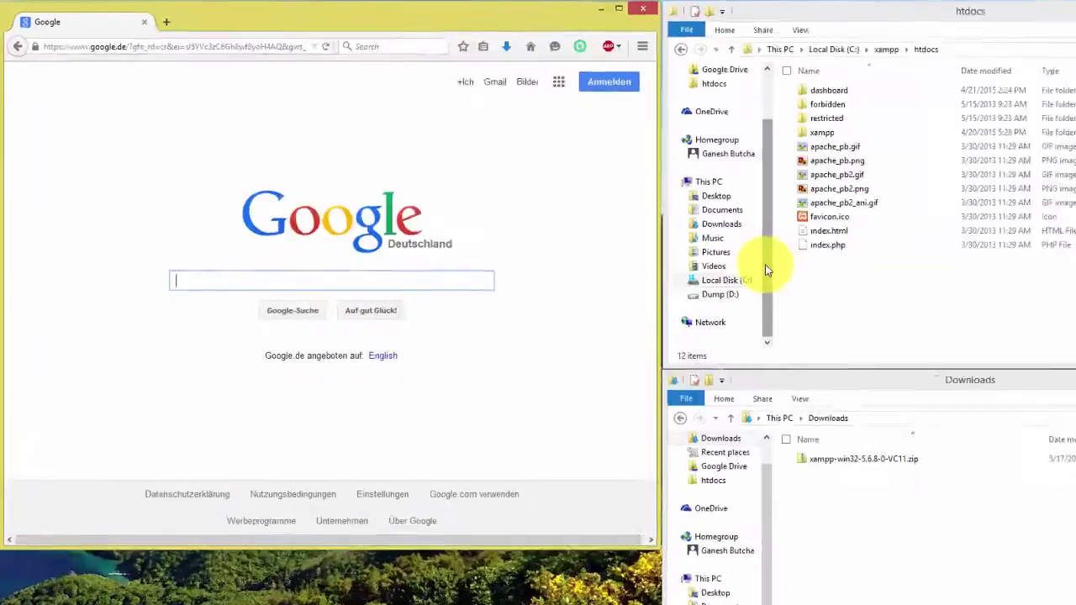
# Step: Search Google for 'joomla framework' and open the Joomla! Framework result
pyautogui.write('joo')
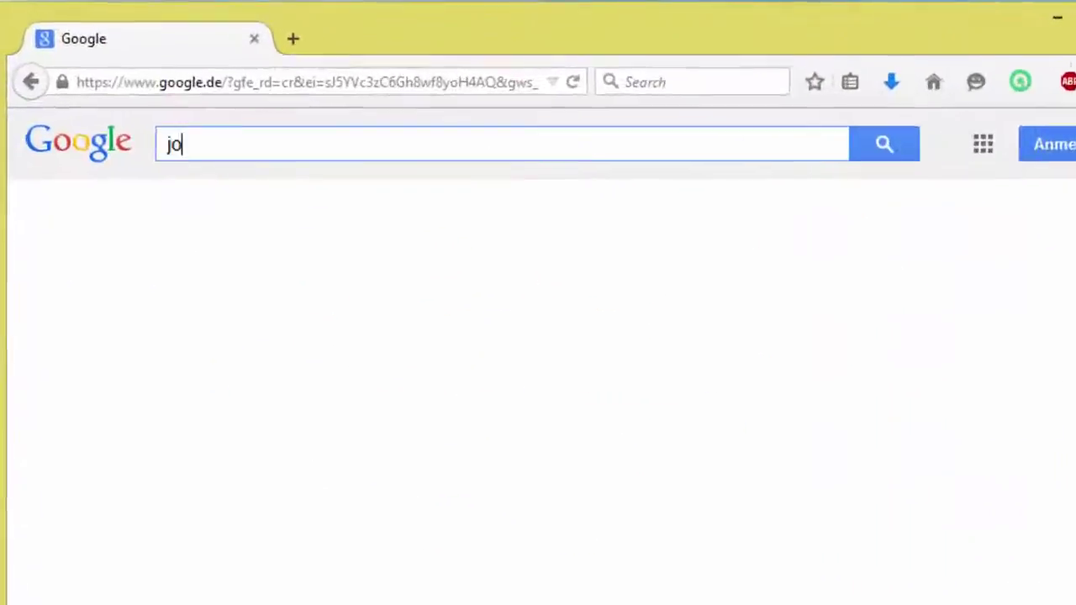
pyautogui.write('mla framew')
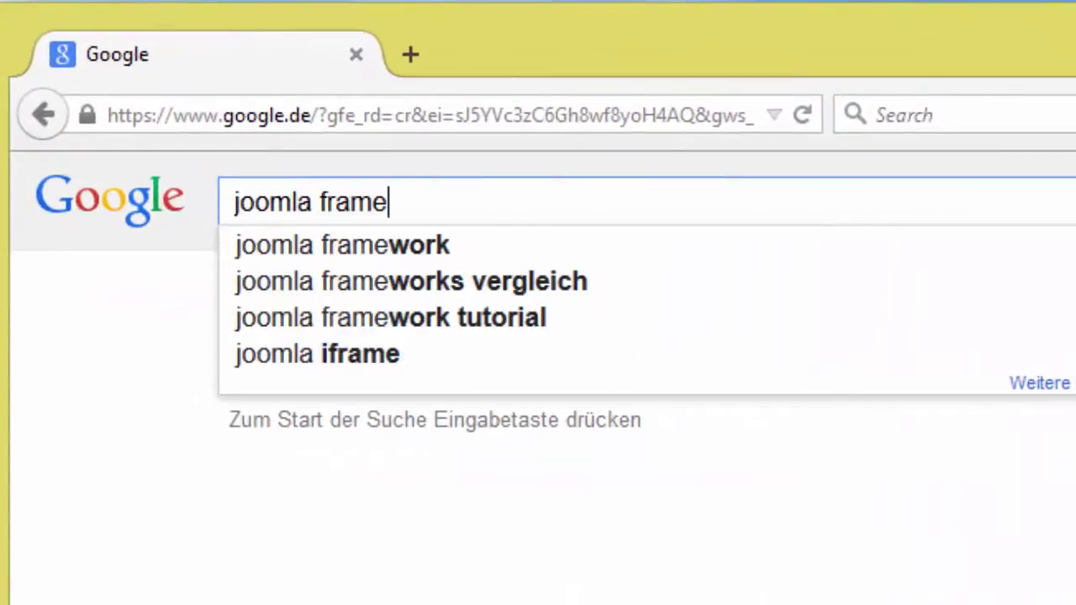
pyautogui.write('ork')
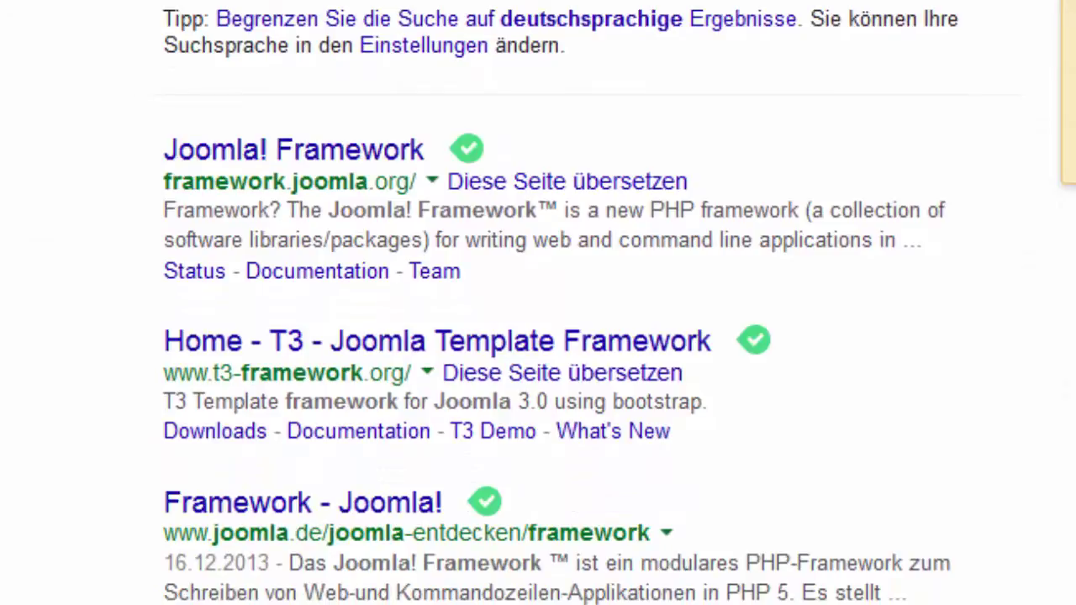
pyautogui.click(323, 164)
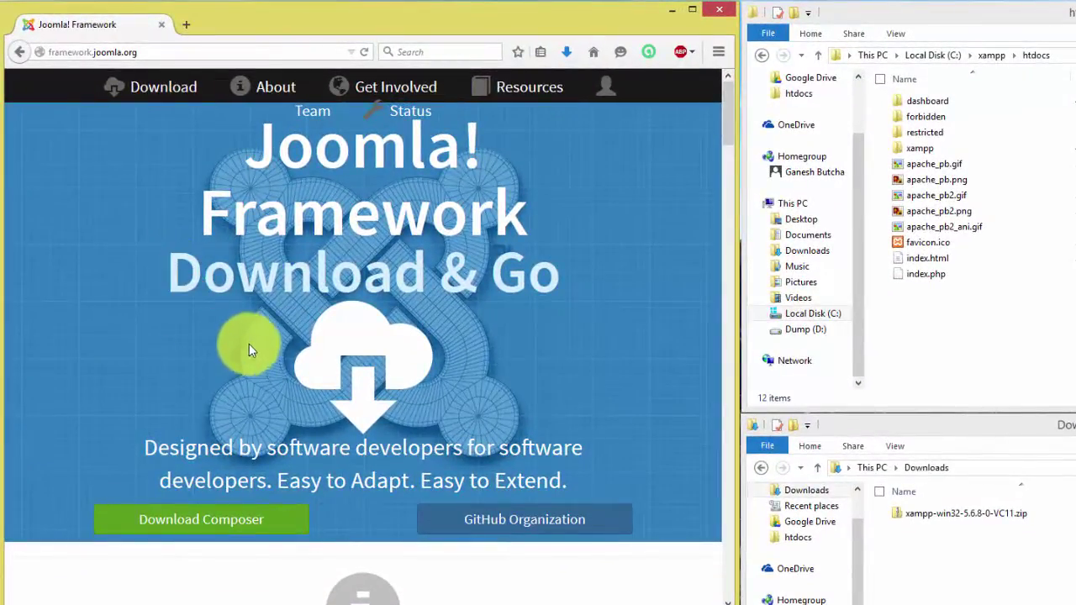
pyautogui.scroll(-5, 258, 342)
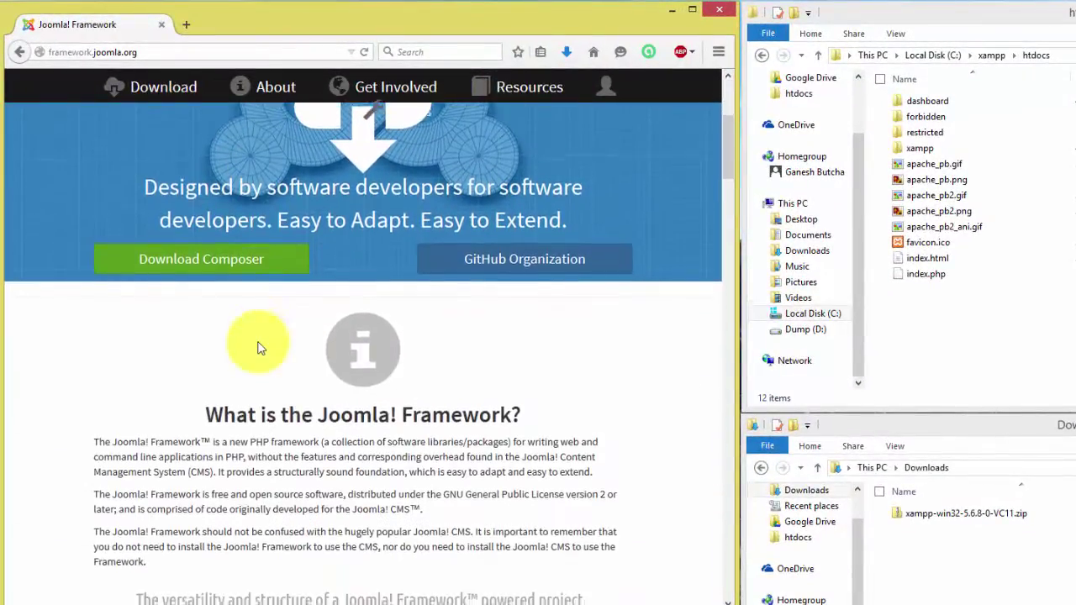
pyautogui.scroll(-6, 258, 342)
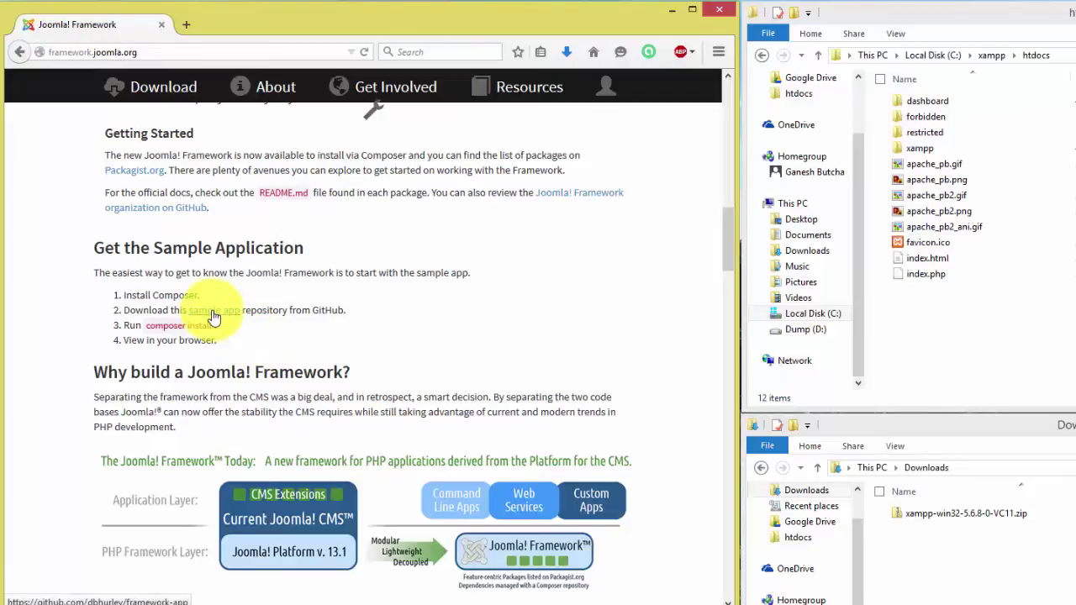
pyautogui.scroll(-5, 214, 317)
pyautogui.scroll(-3, 215, 317)
pyautogui.scroll(-1, 214, 310)
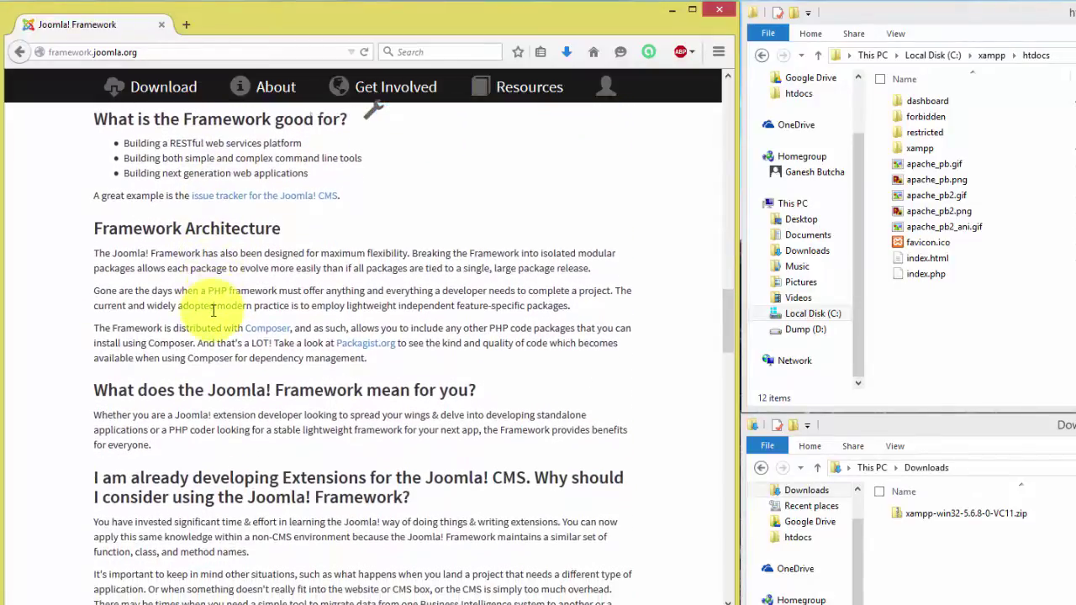
pyautogui.scroll(-1, 215, 310)
pyautogui.scroll(-4, 215, 310)
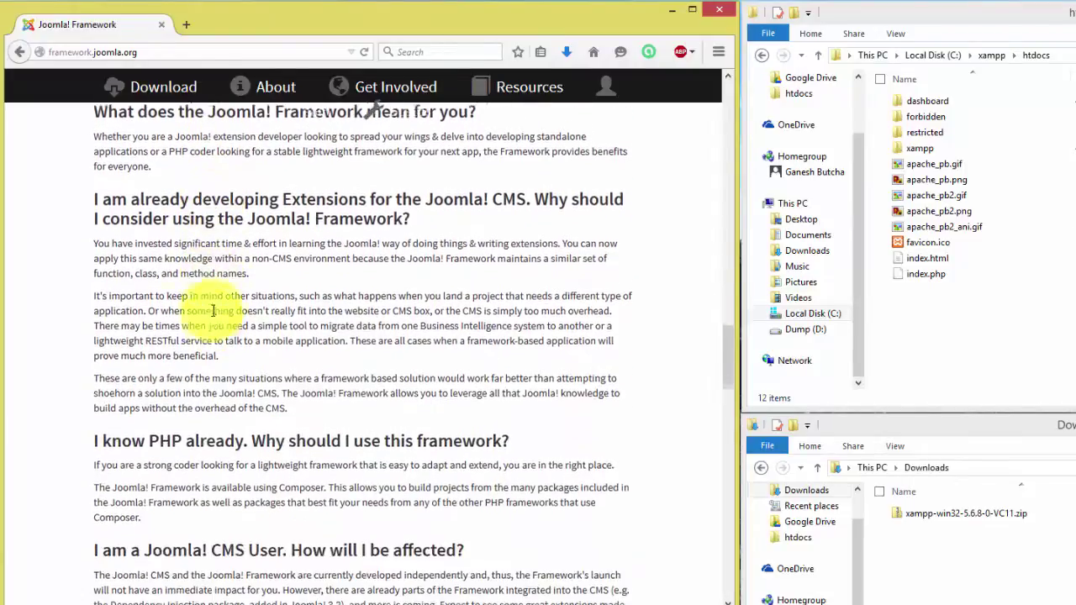
pyautogui.scroll(-5, 214, 311)
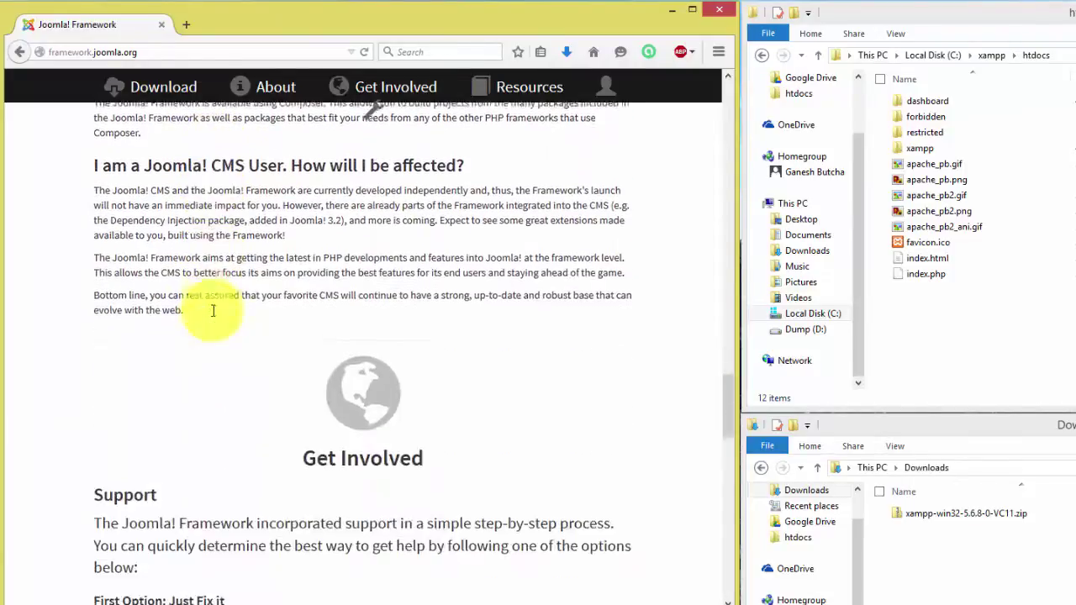
pyautogui.scroll(-4, 214, 313)
pyautogui.scroll(-6, 213, 311)
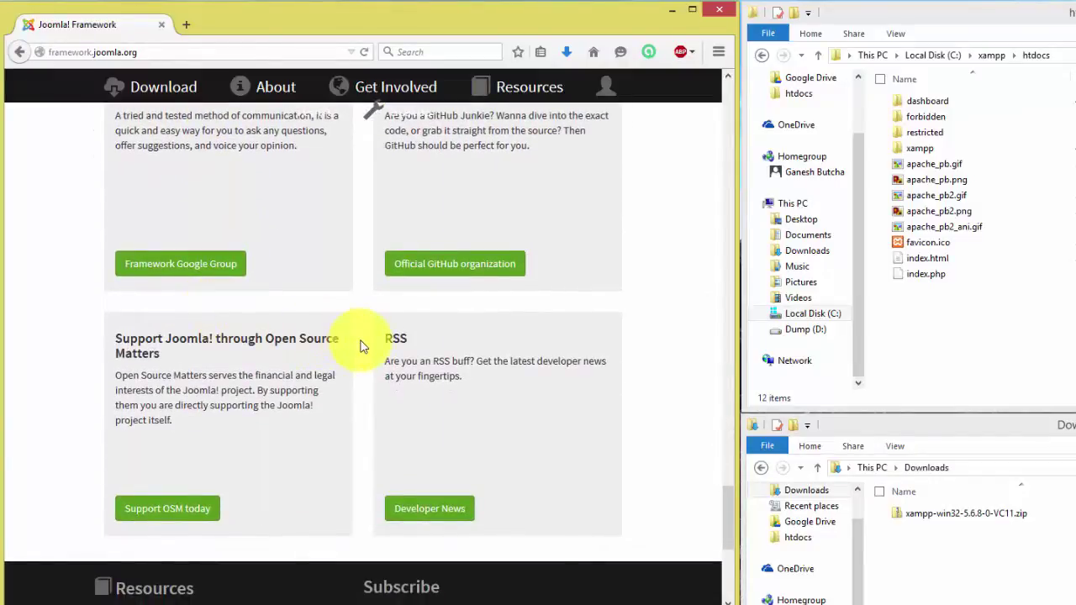
pyautogui.scroll(1, 360, 345)
pyautogui.scroll(-6, 360, 345)
pyautogui.scroll(15, 360, 345)
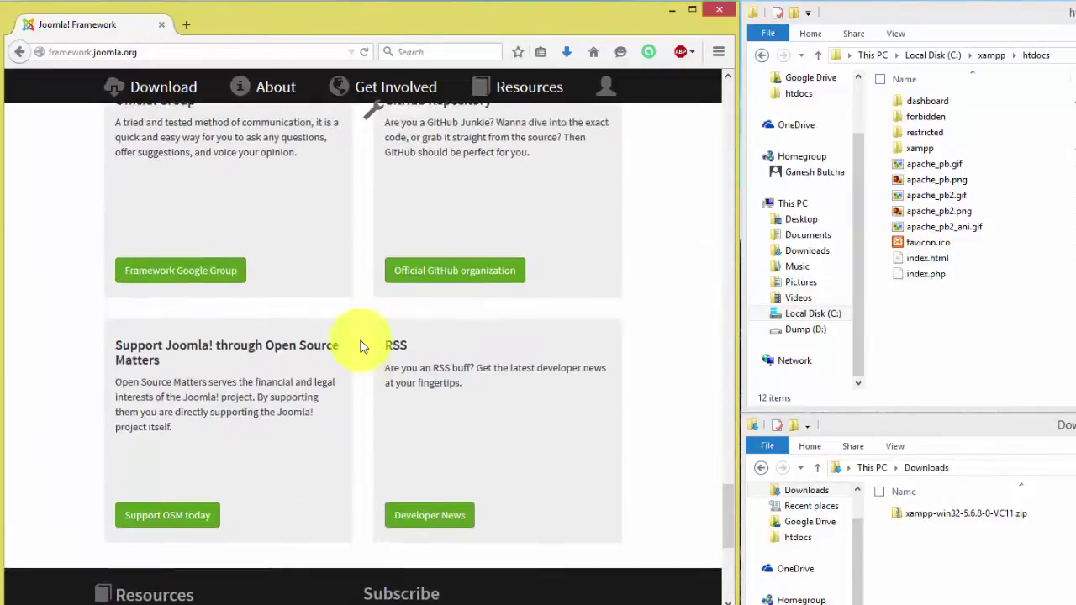
pyautogui.scroll(10, 362, 345)
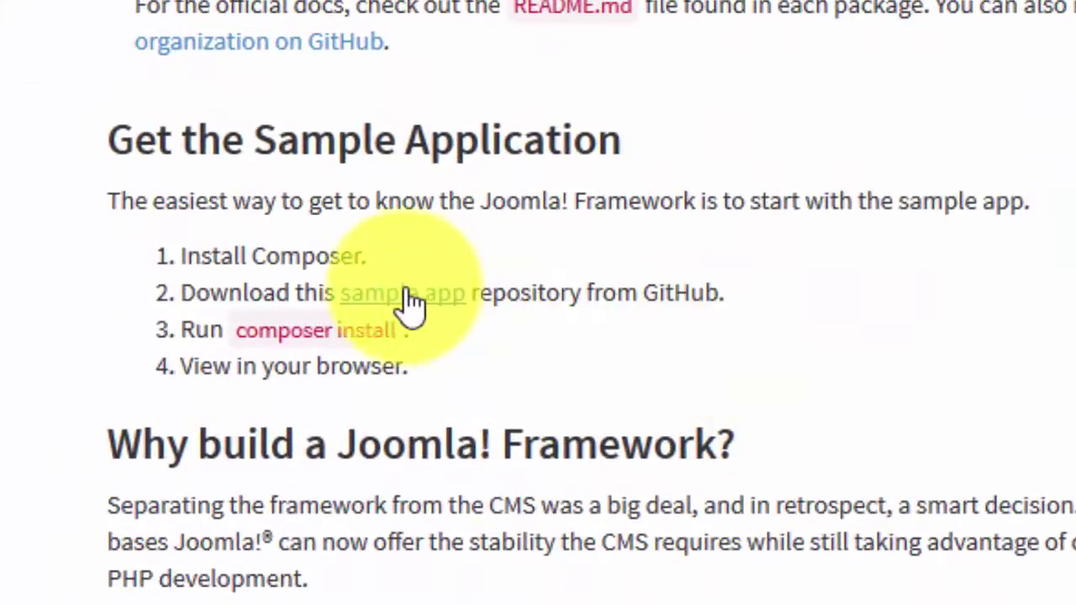
# Step: Open the sample app's framework-app GitHub repository in a new tab
pyautogui.rightClick(412, 303)
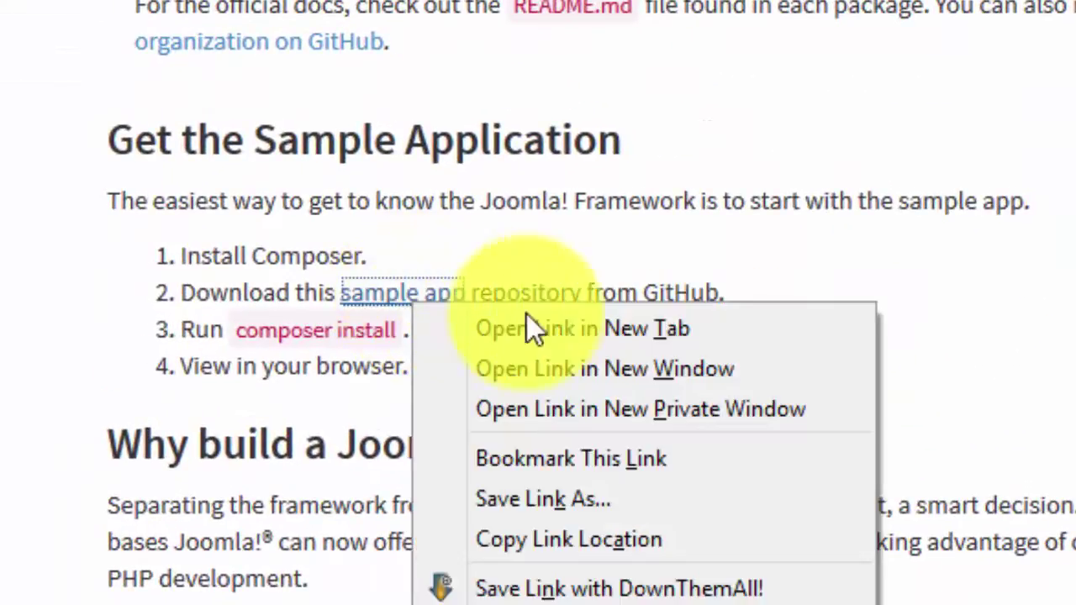
pyautogui.click(584, 325)
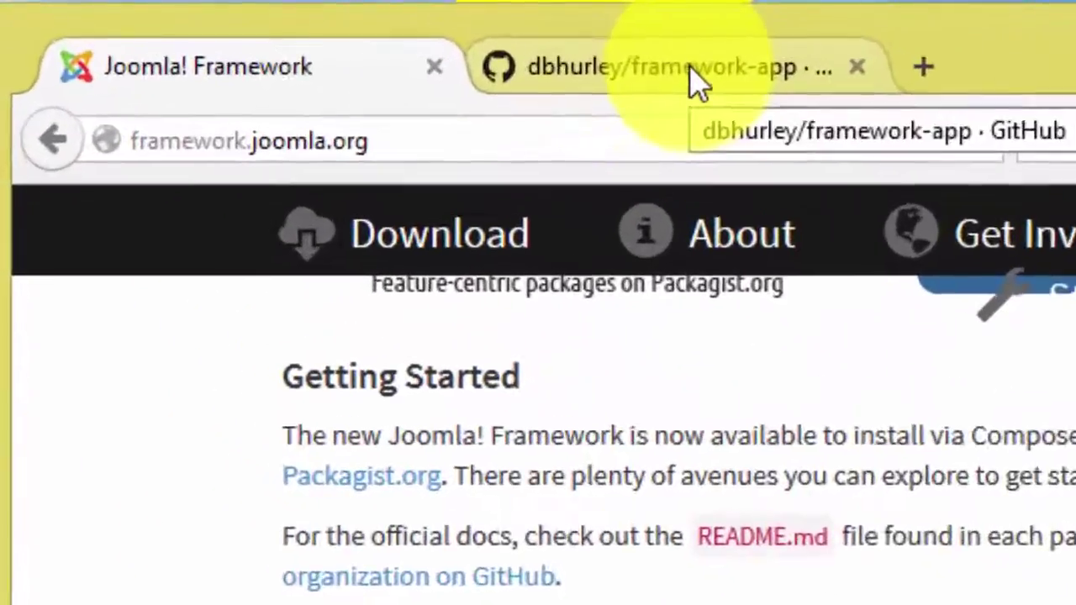
pyautogui.click(192, 19)
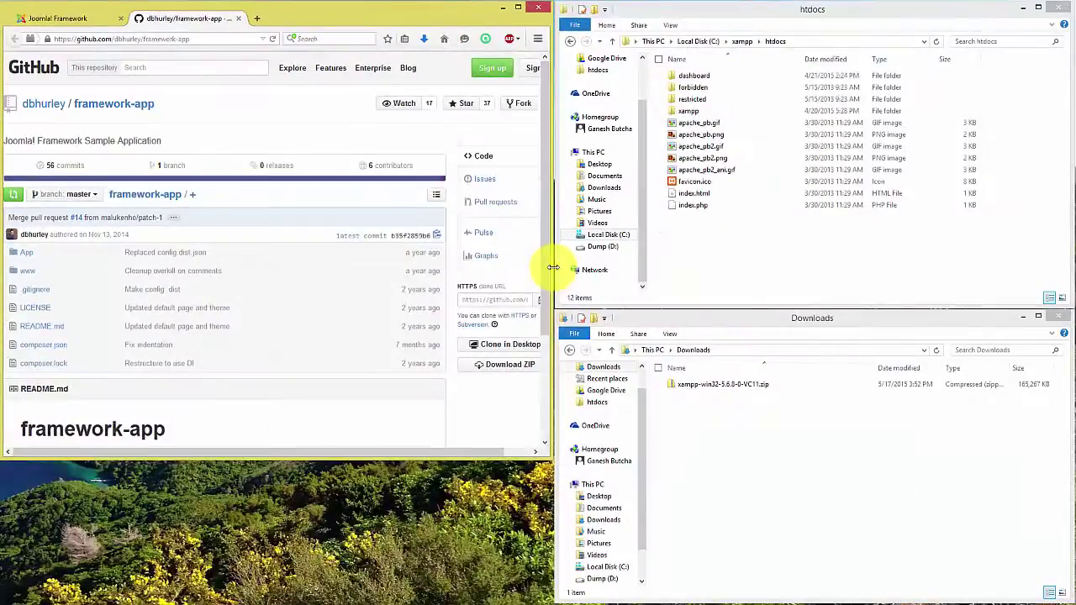
# Step: Download the repository as framework-app-master.zip into the Downloads folder
pyautogui.moveTo(553, 268); pyautogui.dragTo(676, 271)
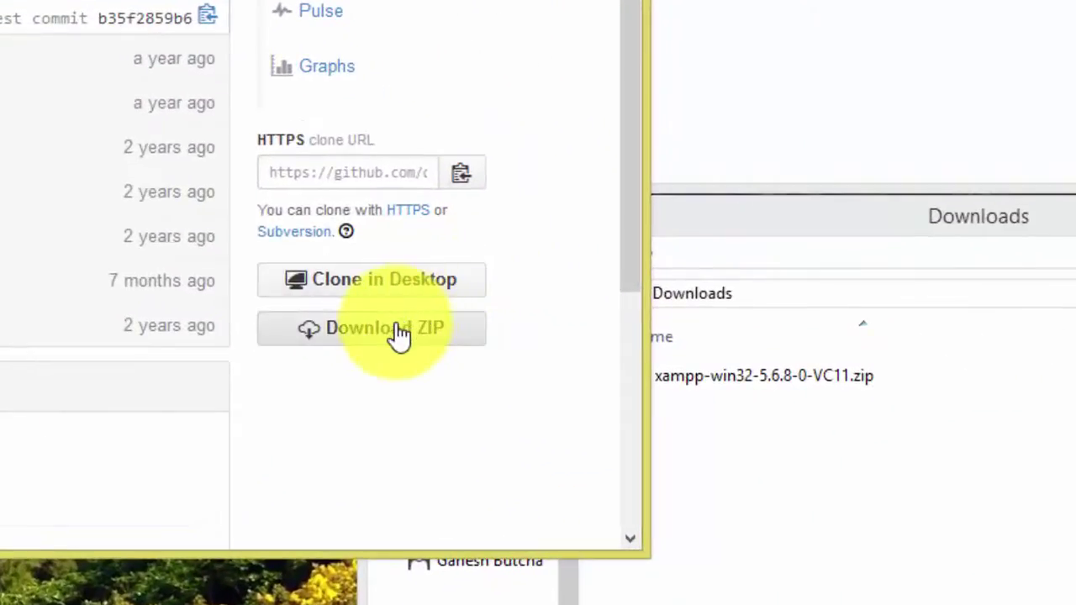
pyautogui.click(400, 334)
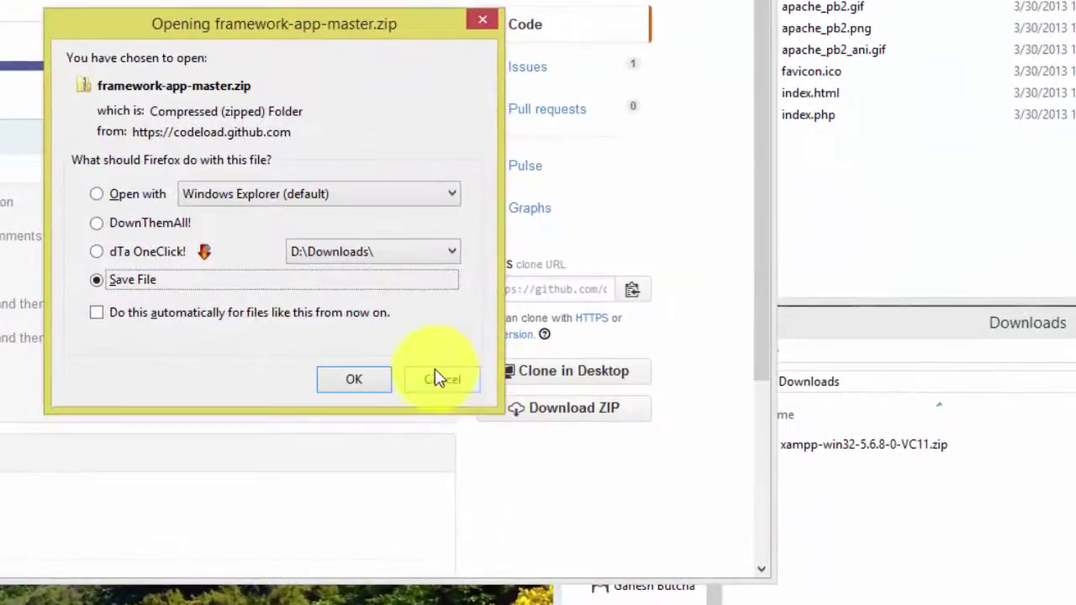
pyautogui.click(368, 383)
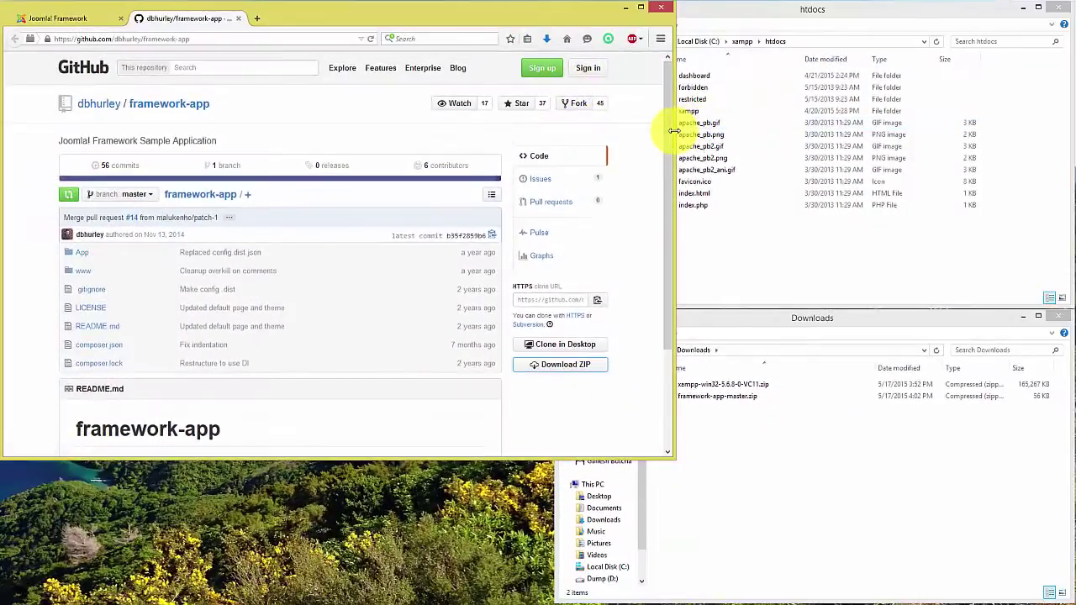
pyautogui.moveTo(675, 135); pyautogui.dragTo(632, 134)
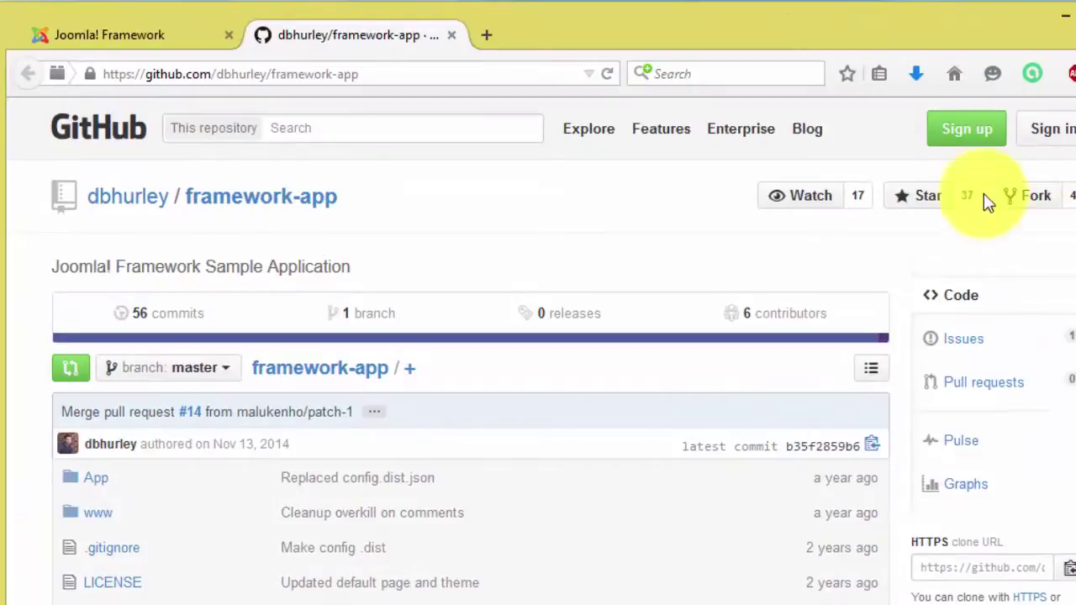
pyautogui.click(917, 74)
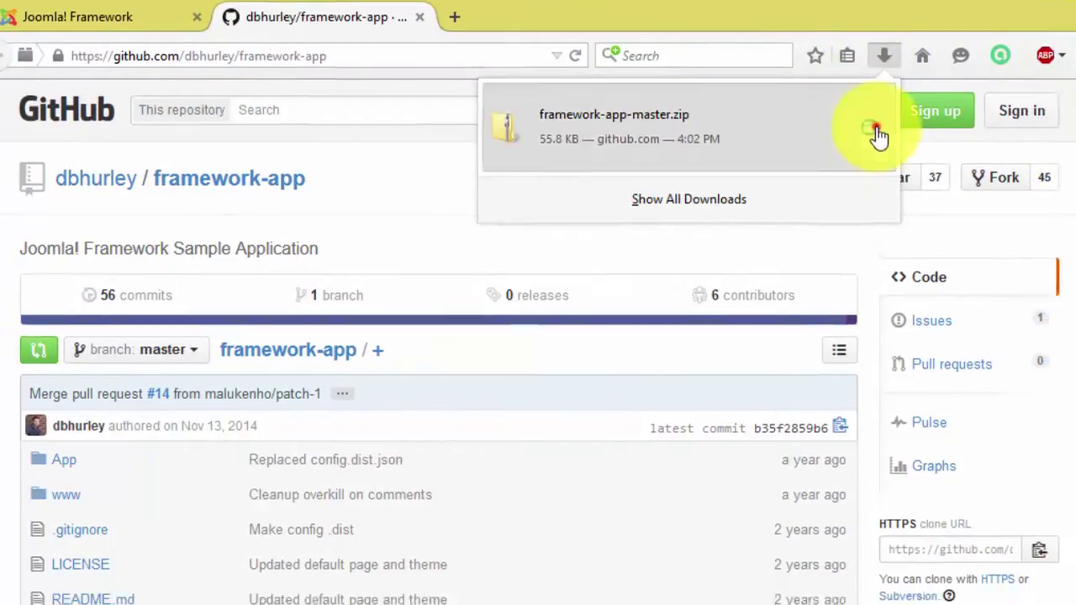
# Step: Copy the downloaded framework-app-master.zip into the htdocs folder
pyautogui.click(901, 146)
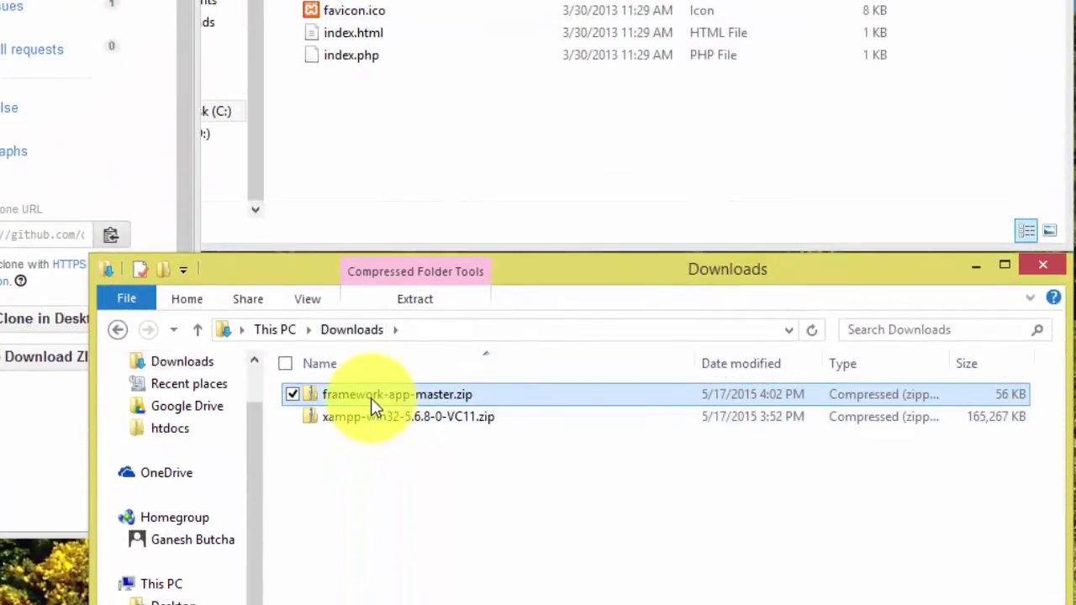
pyautogui.rightClick(371, 397)
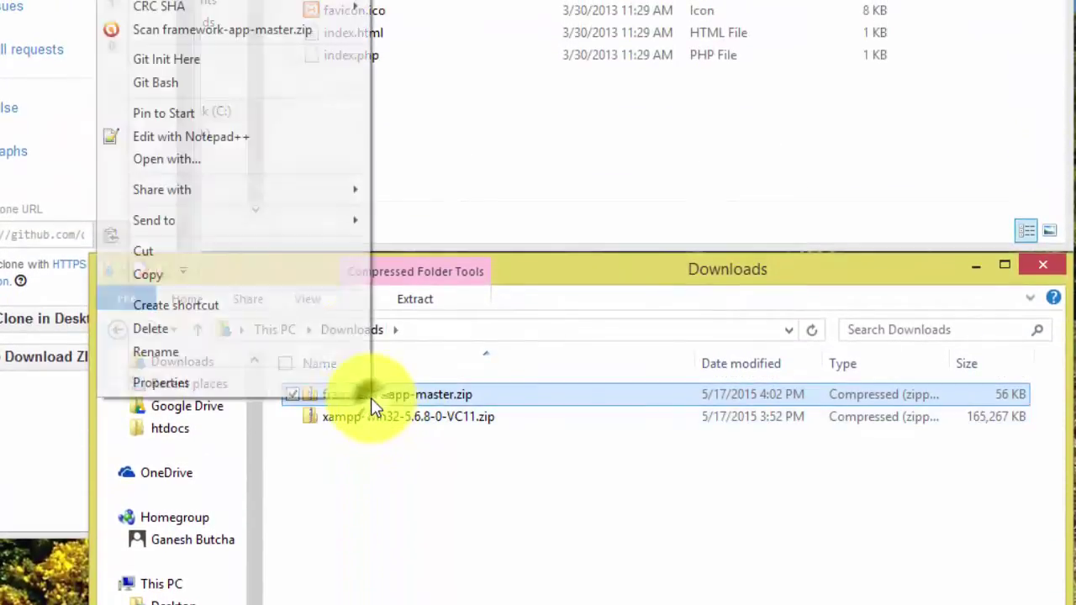
pyautogui.click(175, 269)
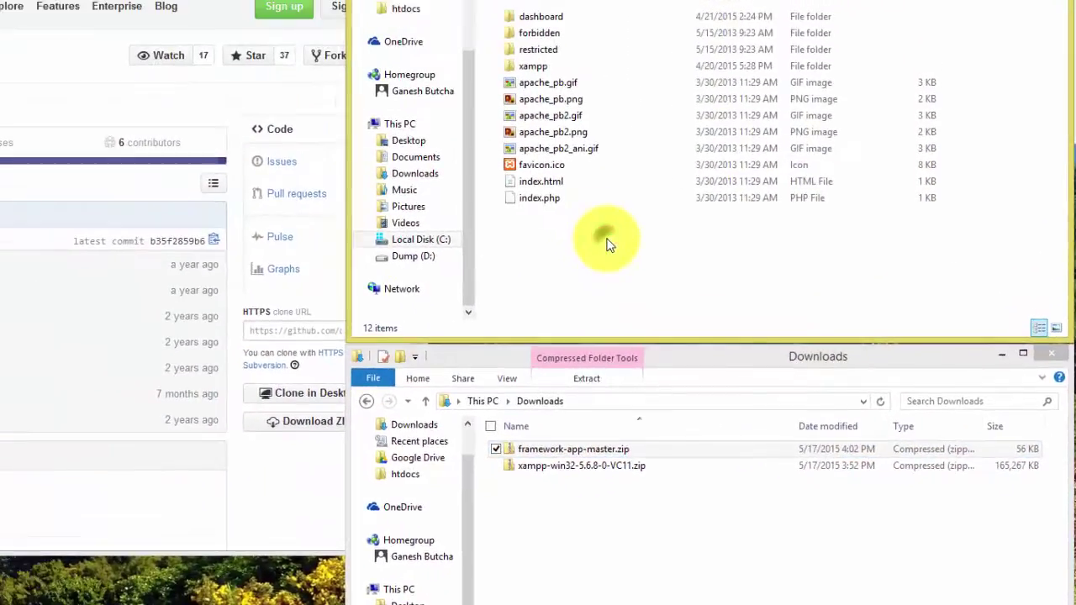
pyautogui.rightClick(449, 144)
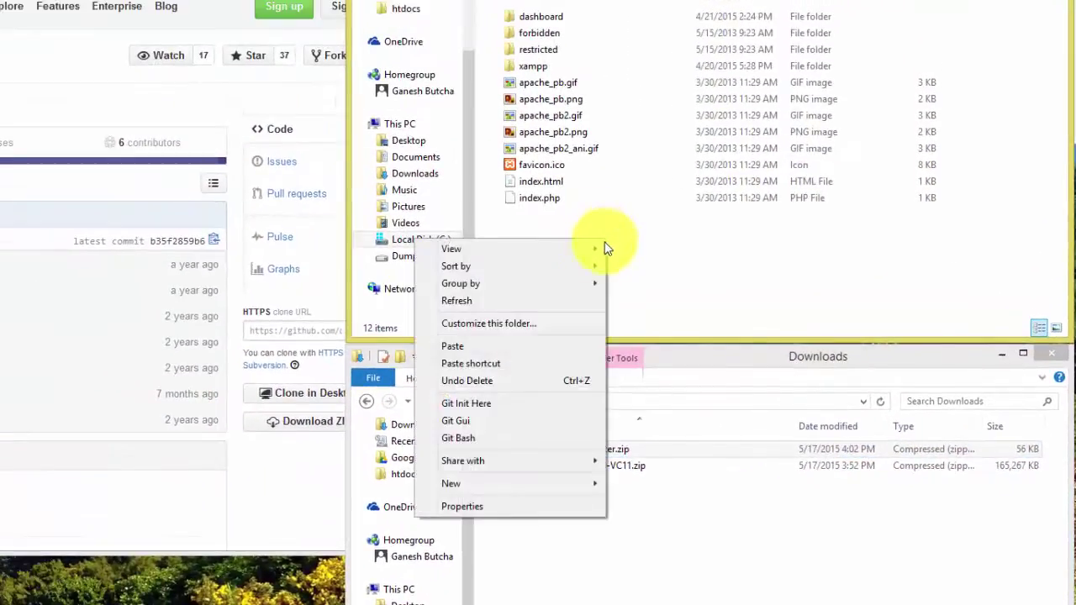
pyautogui.click(484, 346)
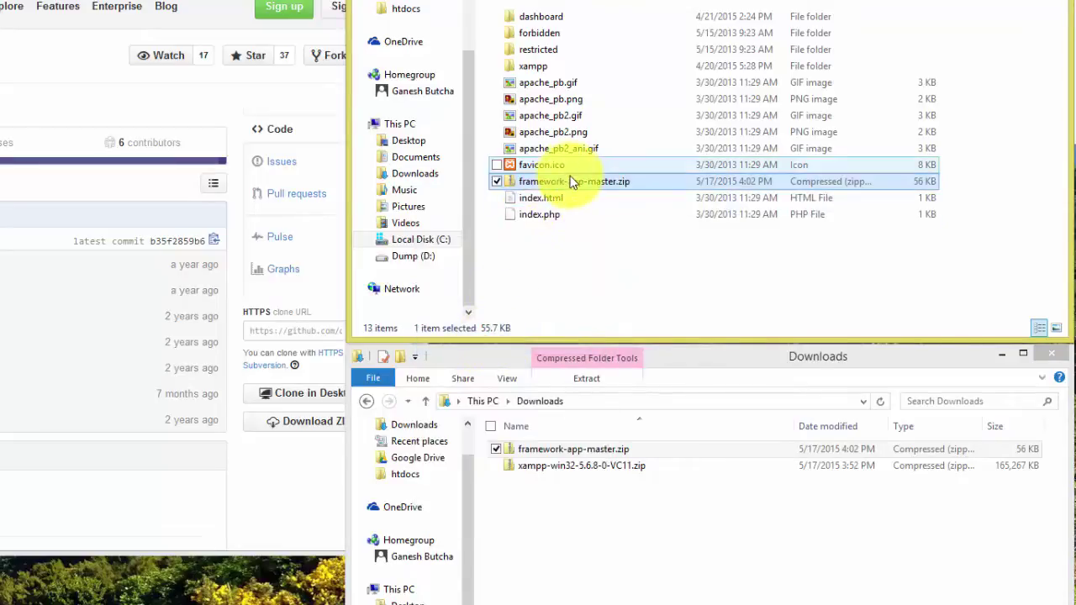
# Step: Extract framework-app-master.zip in htdocs and open the framework-app-master folder
pyautogui.rightClick(570, 183)
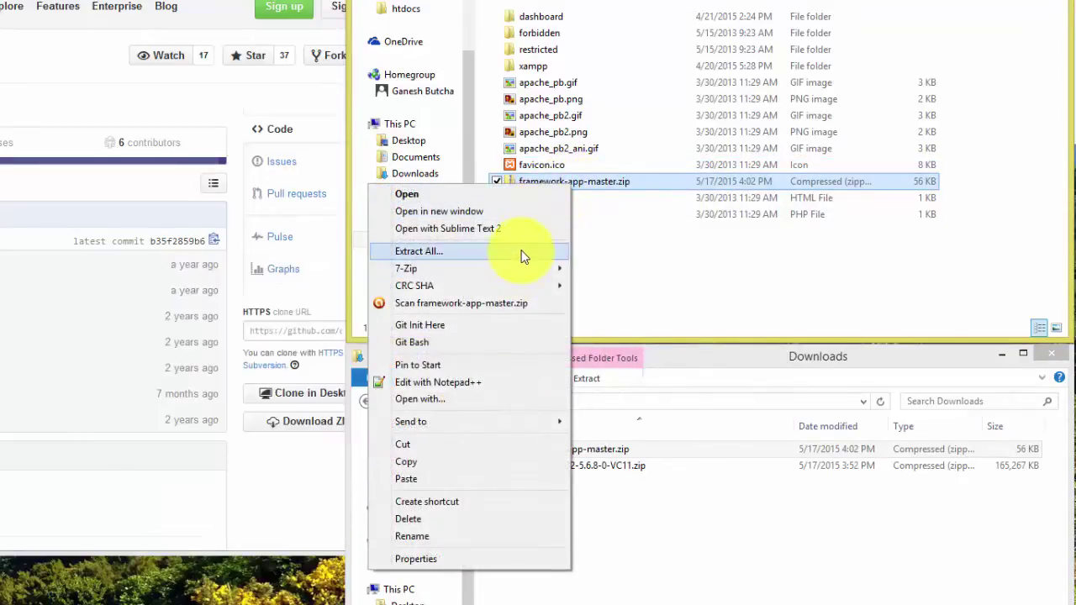
pyautogui.click(521, 252)
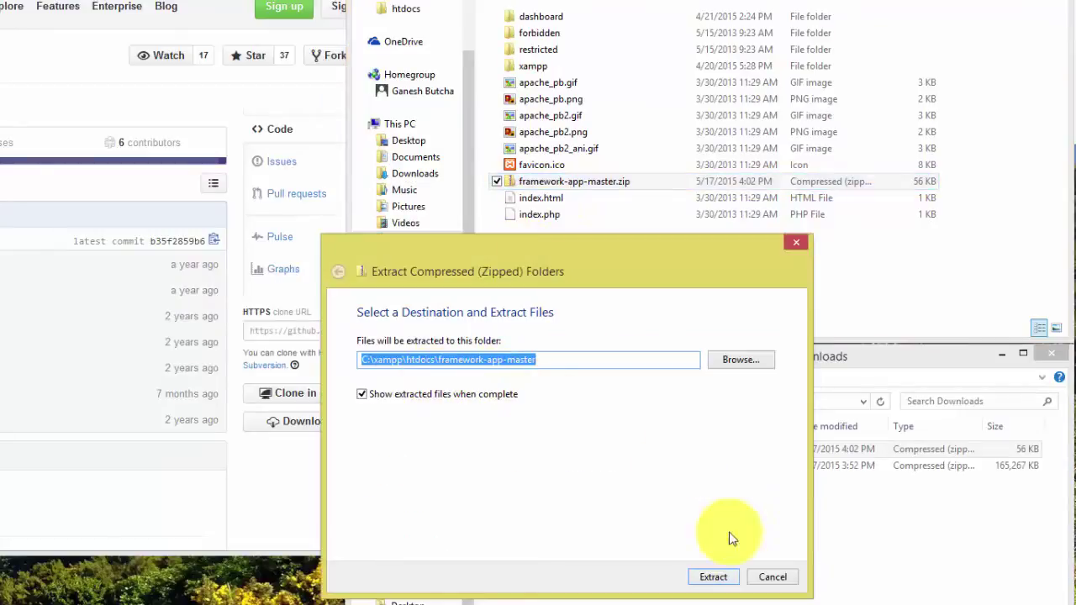
pyautogui.click(713, 577)
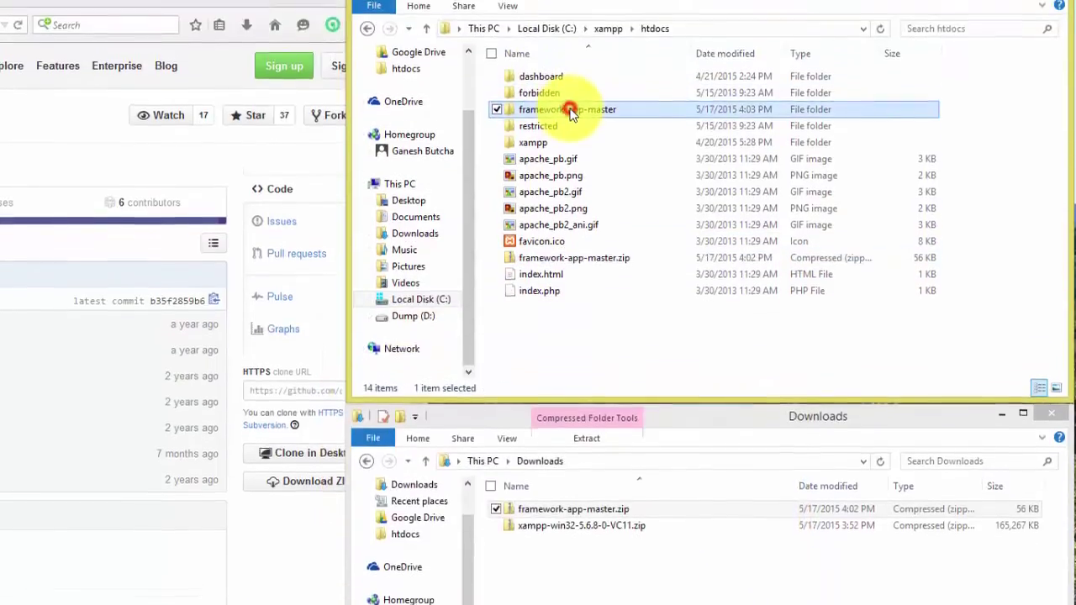
pyautogui.doubleClick(570, 54)
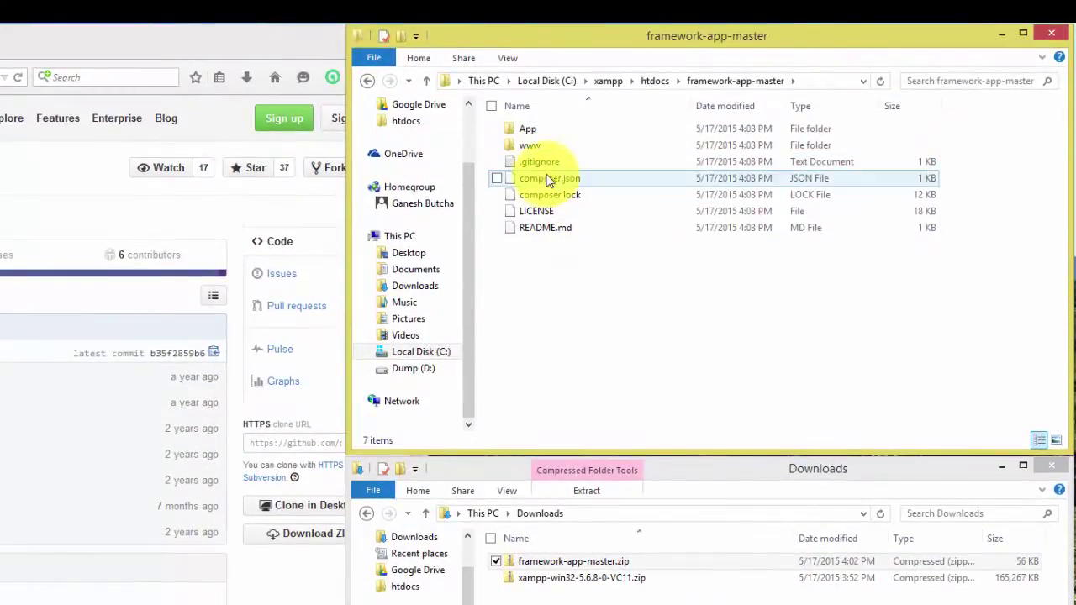
# Step: Load localhost/framework-app-master/www in a new tab, showing the missing vendor/autoload.php error
pyautogui.doubleClick(586, 125)
pyautogui.click(58, 588)
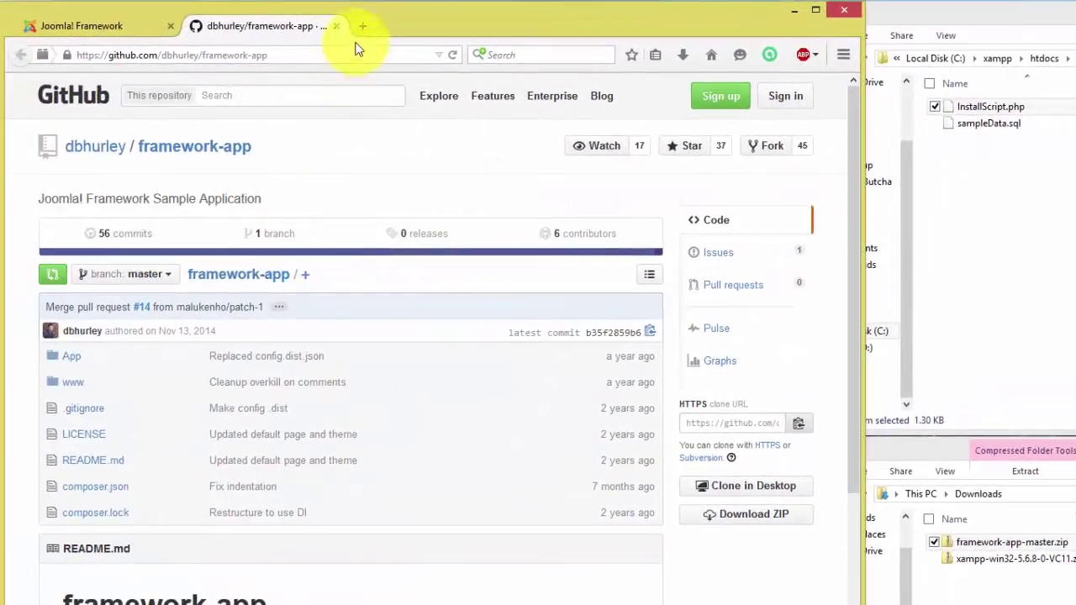
pyautogui.click(363, 28)
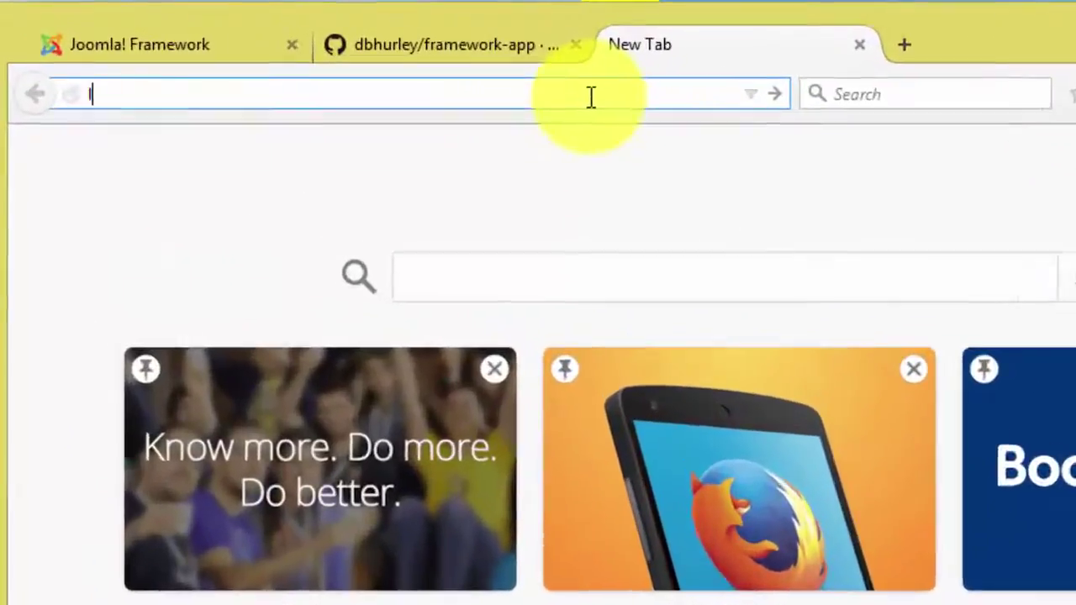
pyautogui.write('localhost/framework-app-master/www')
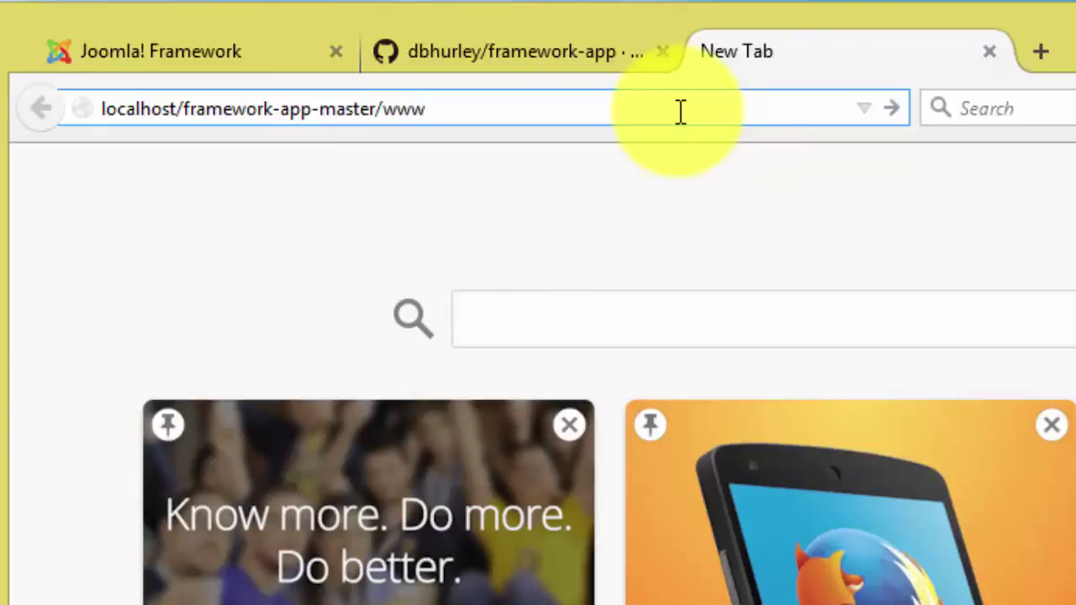
pyautogui.press('Return')
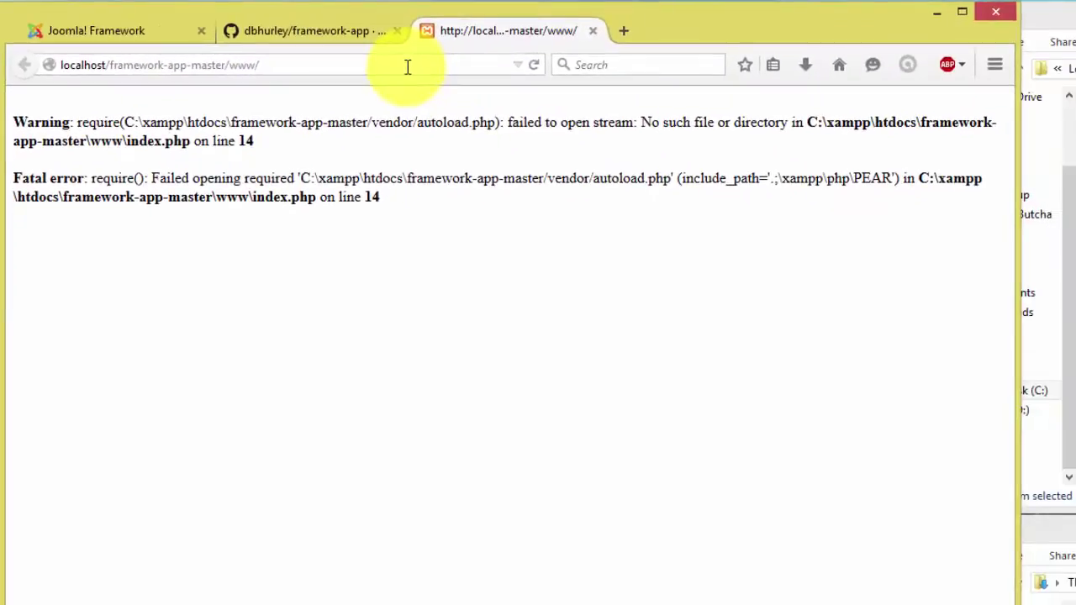
pyautogui.moveTo(372, 122); pyautogui.dragTo(432, 122)
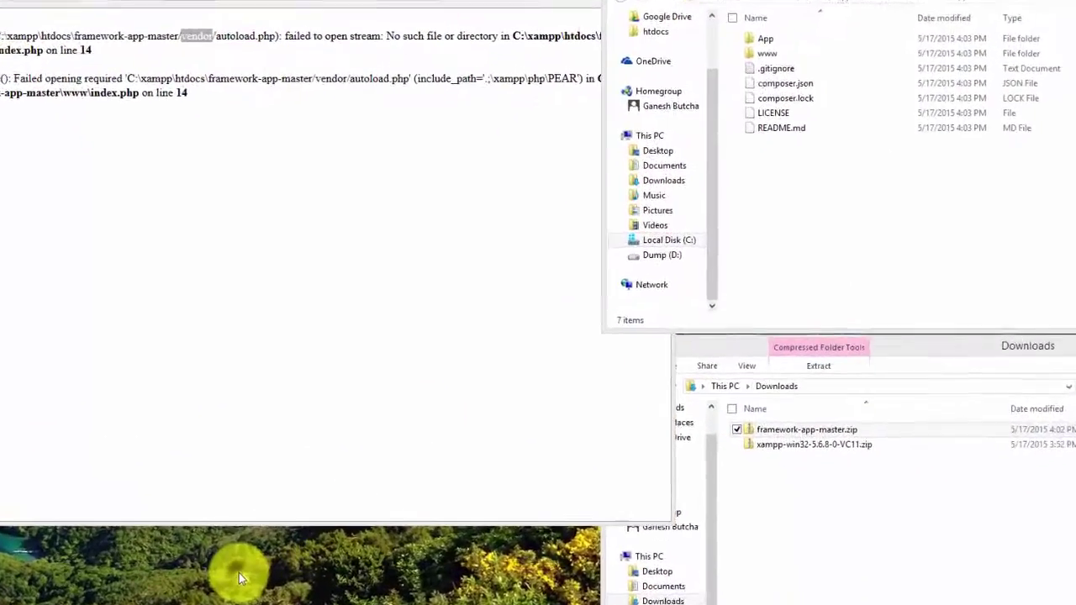
# Step: Start Git Bash from the desktop and change to /c/xampp/htdocs
pyautogui.rightClick(324, 604)
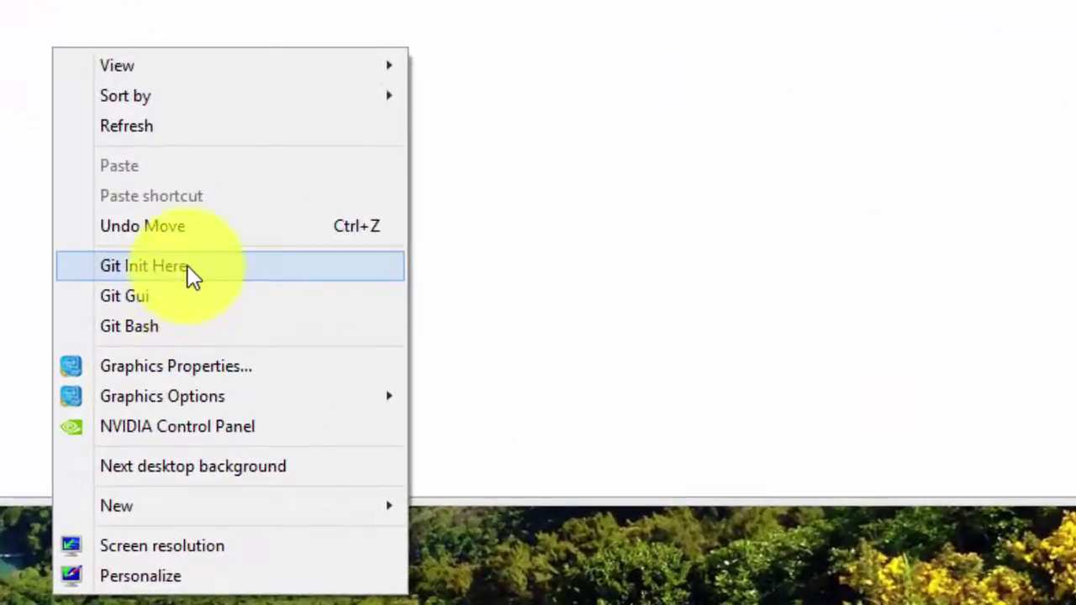
pyautogui.click(183, 318)
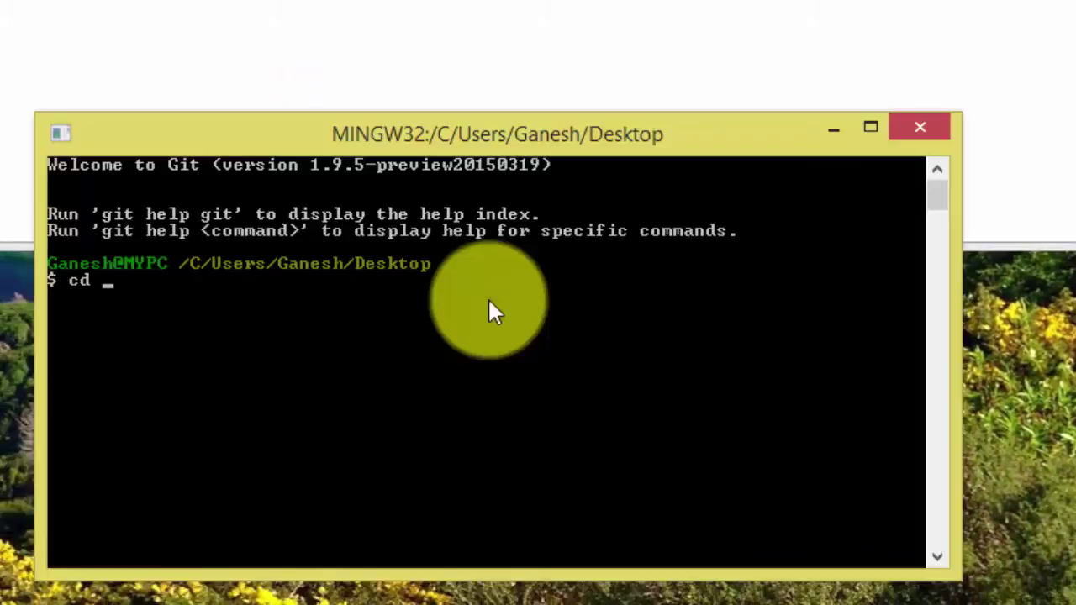
pyautogui.write('cd /')
pyautogui.press('Return')
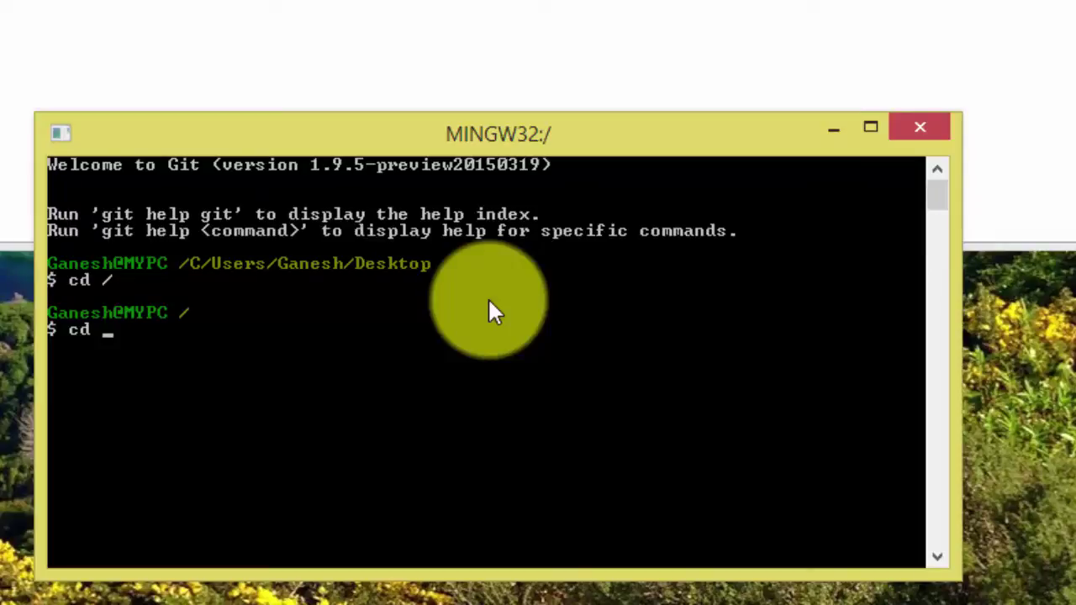
pyautogui.write('cd c:')
pyautogui.press('Return')
pyautogui.write('c')
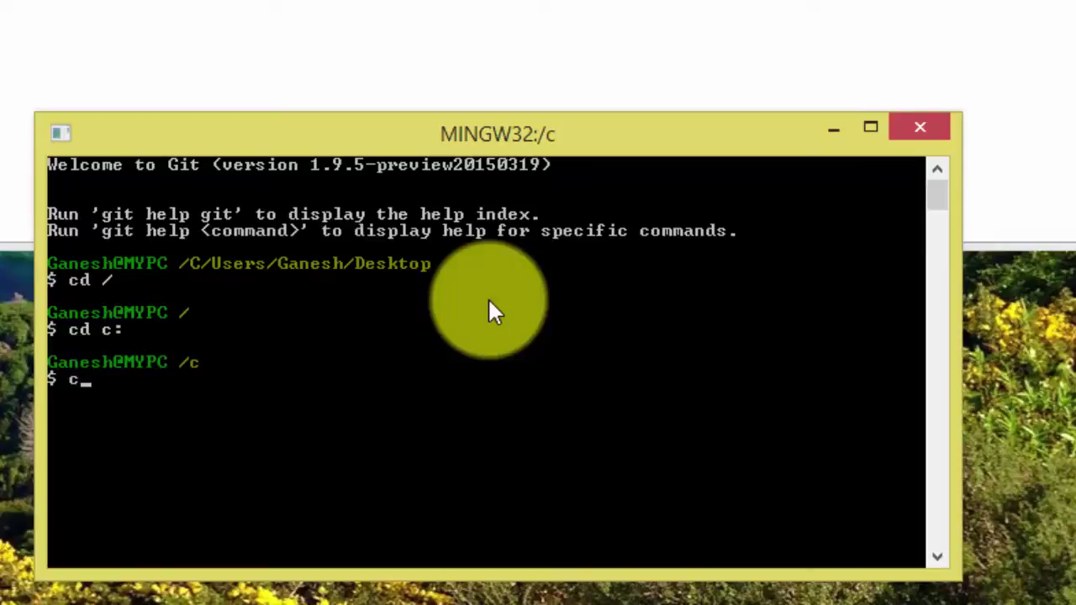
pyautogui.write('d xampp')
pyautogui.press('Return')
pyautogui.write('cd htd')
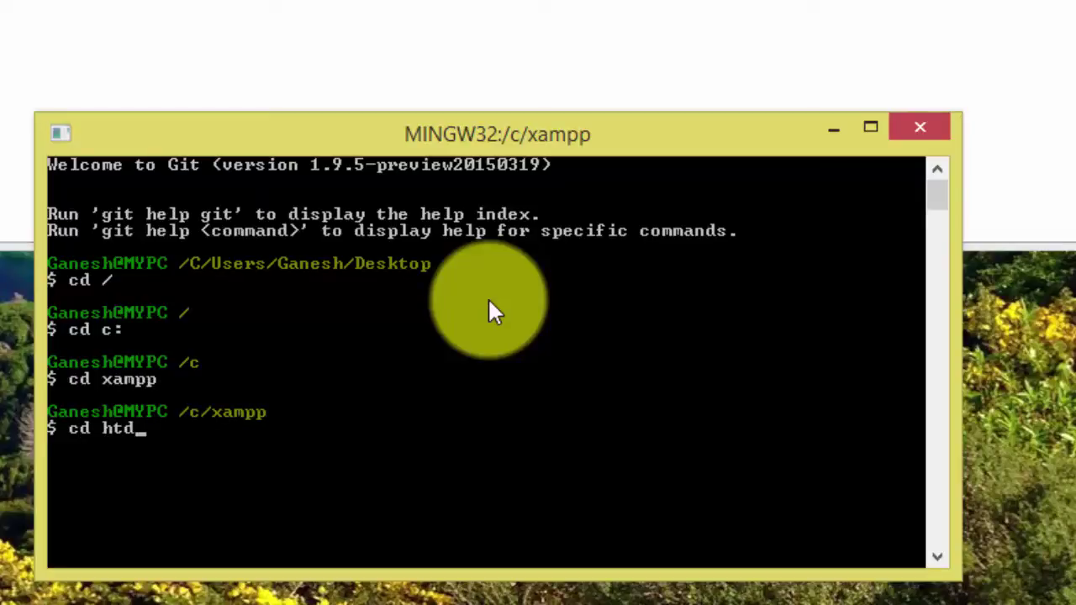
pyautogui.write('ocs')
pyautogui.press('Return')
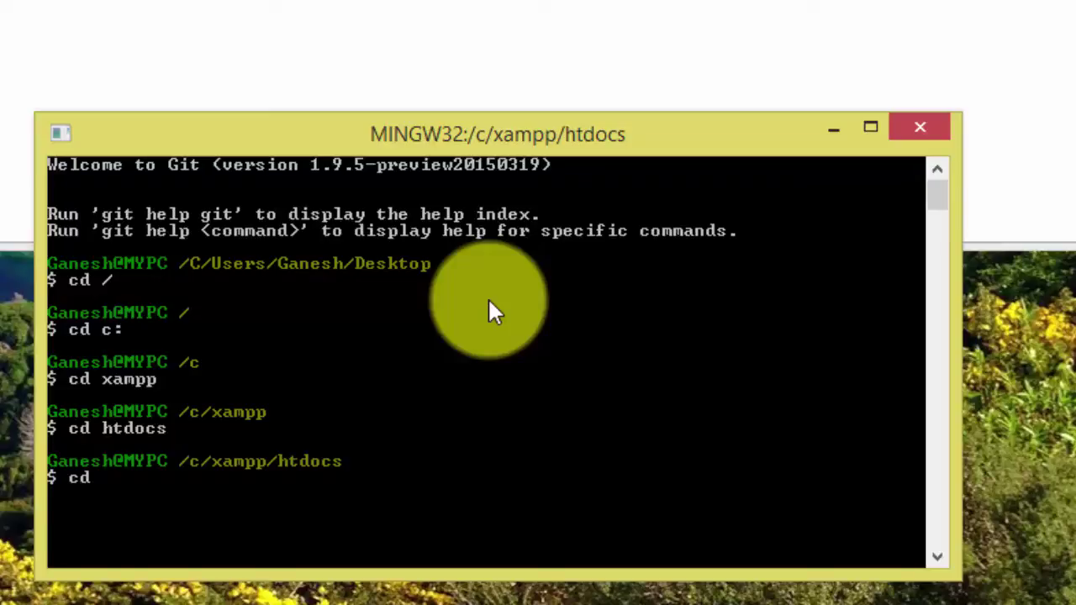
# Step: Enter framework-app-master and run composer install
pyautogui.write('cd fra')
pyautogui.press('Tab')
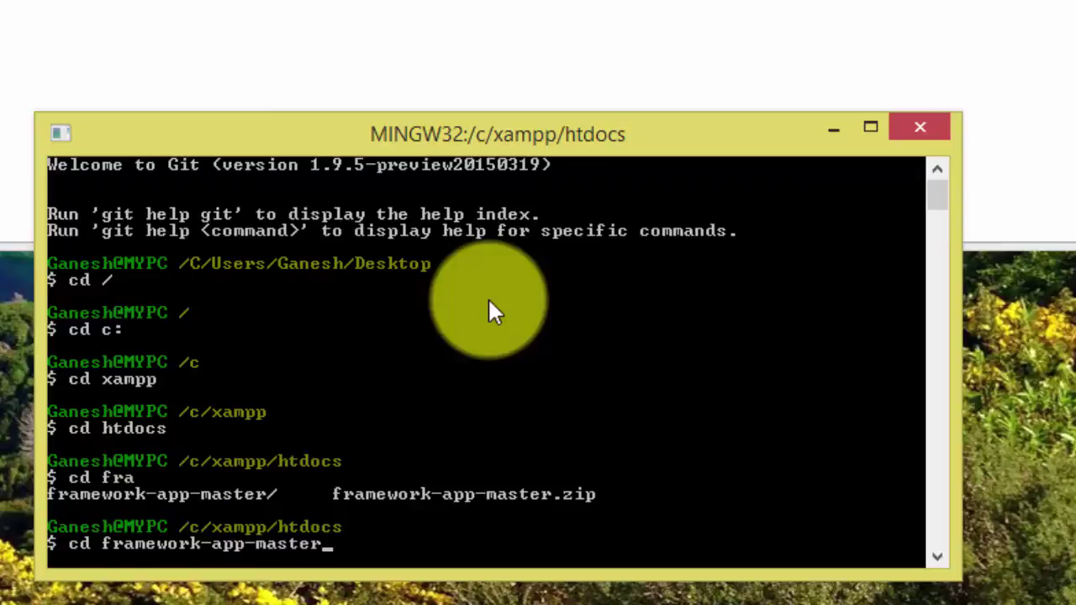
pyautogui.press('Return')
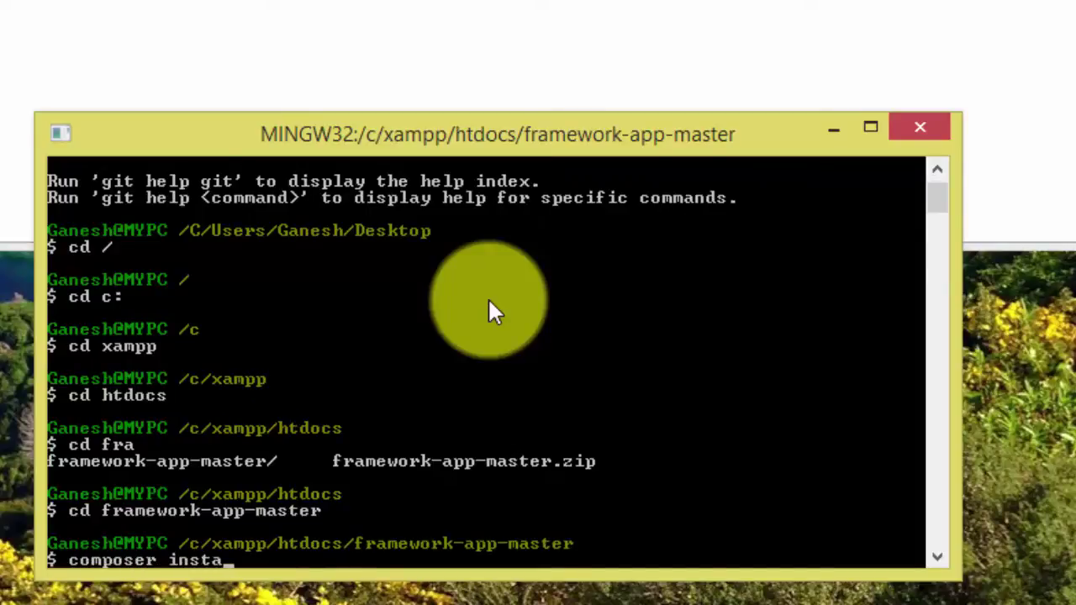
pyautogui.write('composer install')
pyautogui.press('Return')
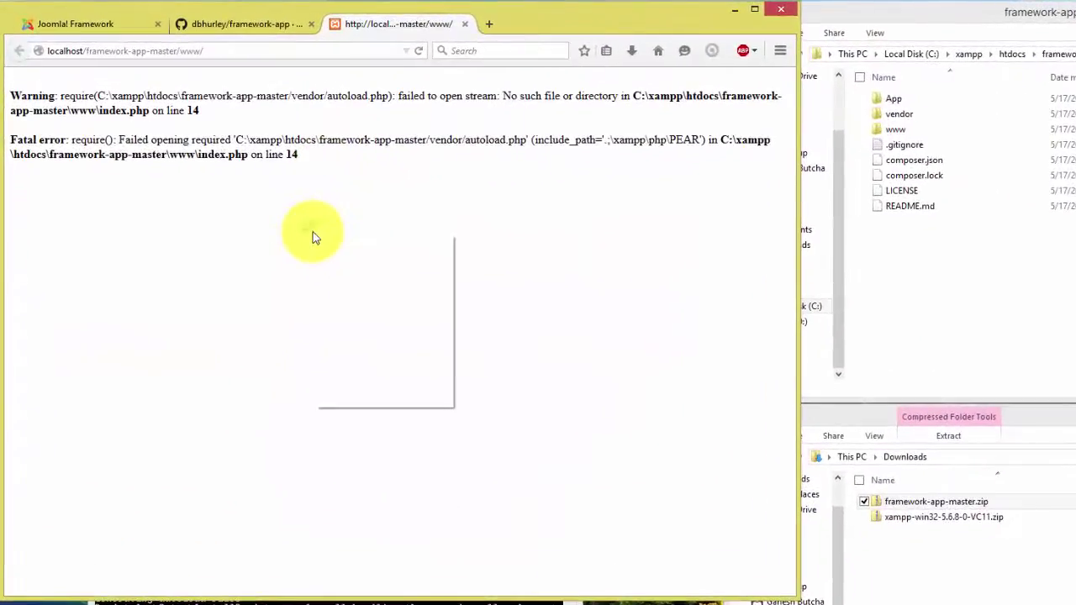
# Step: Reload the app page to show 'Congratulations! It's Installed' and review the Git Bash output
pyautogui.rightClick(274, 202)
pyautogui.click(389, 247)
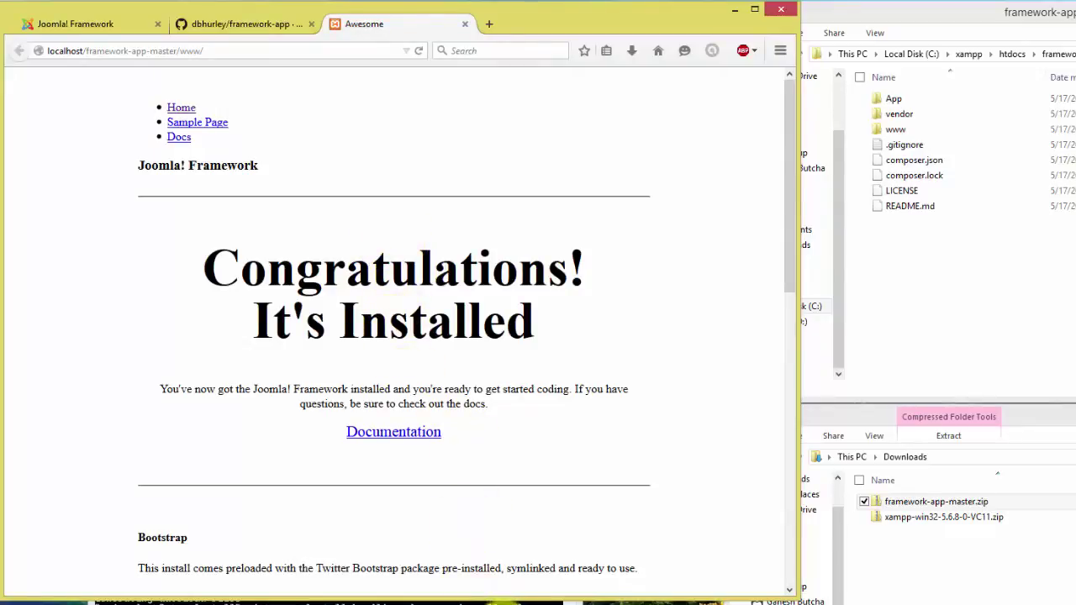
pyautogui.click(504, 602)
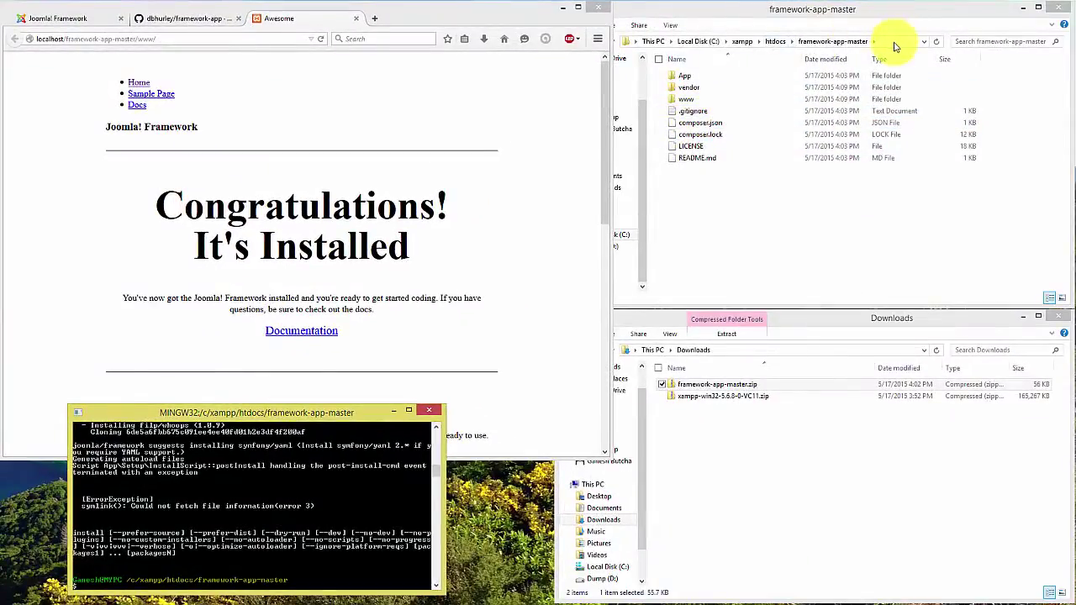
pyautogui.click(896, 46)
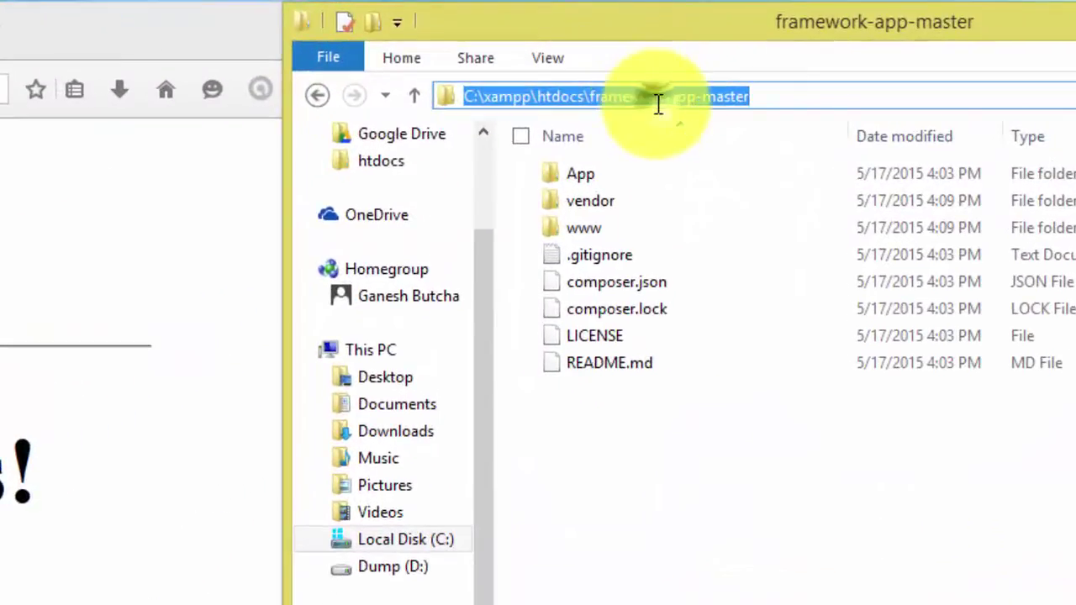
# Step: Go to the framework-app-master folder by pasting its path into the second Explorer window
pyautogui.rightClick(658, 103)
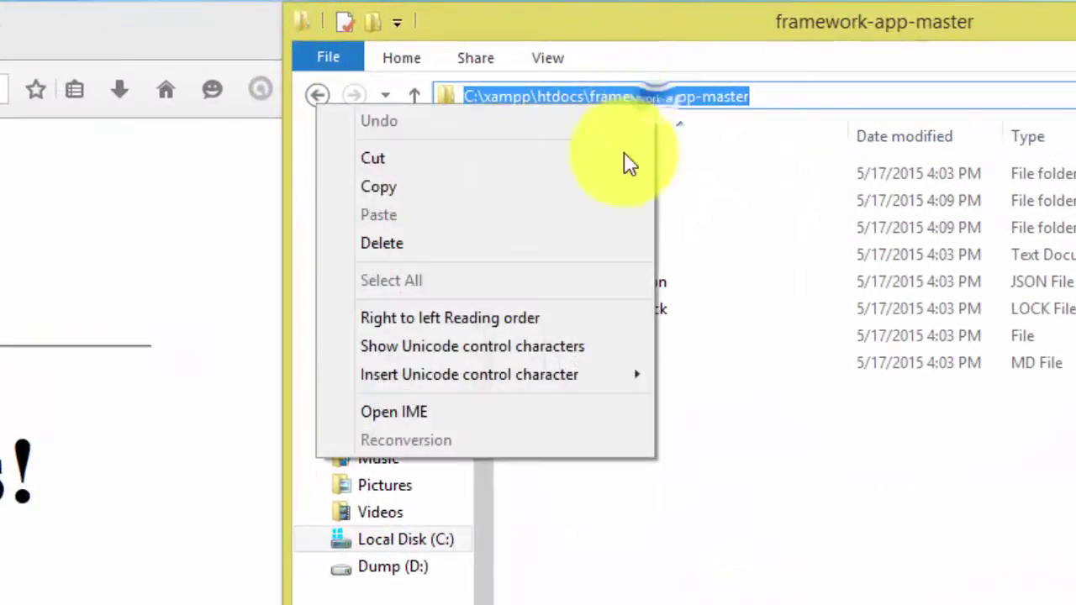
pyautogui.click(567, 193)
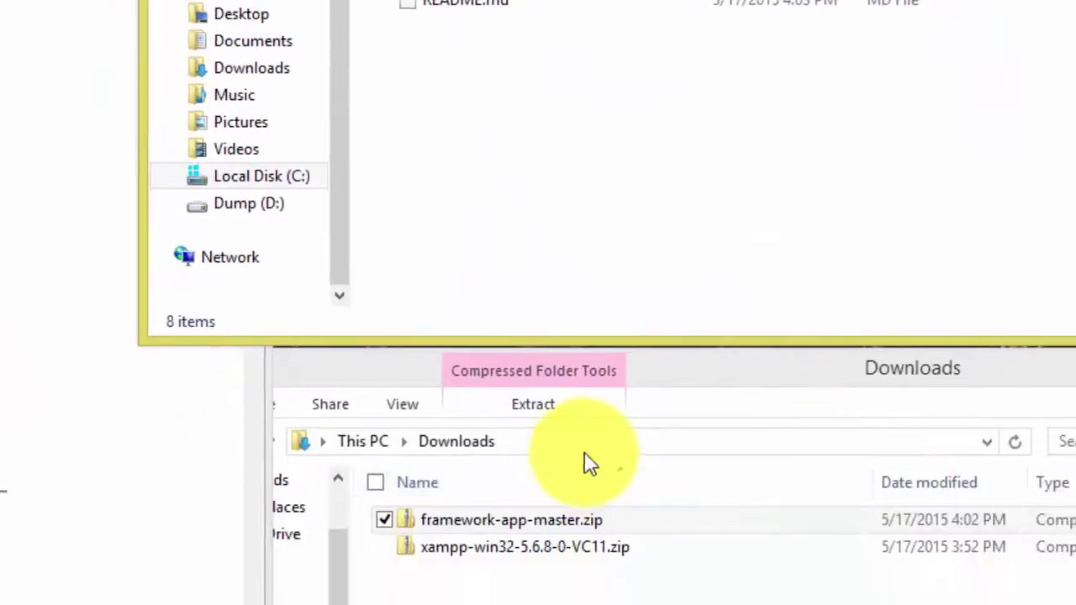
pyautogui.click(574, 443)
pyautogui.rightClick(574, 441)
pyautogui.click(372, 242)
pyautogui.press('Return')
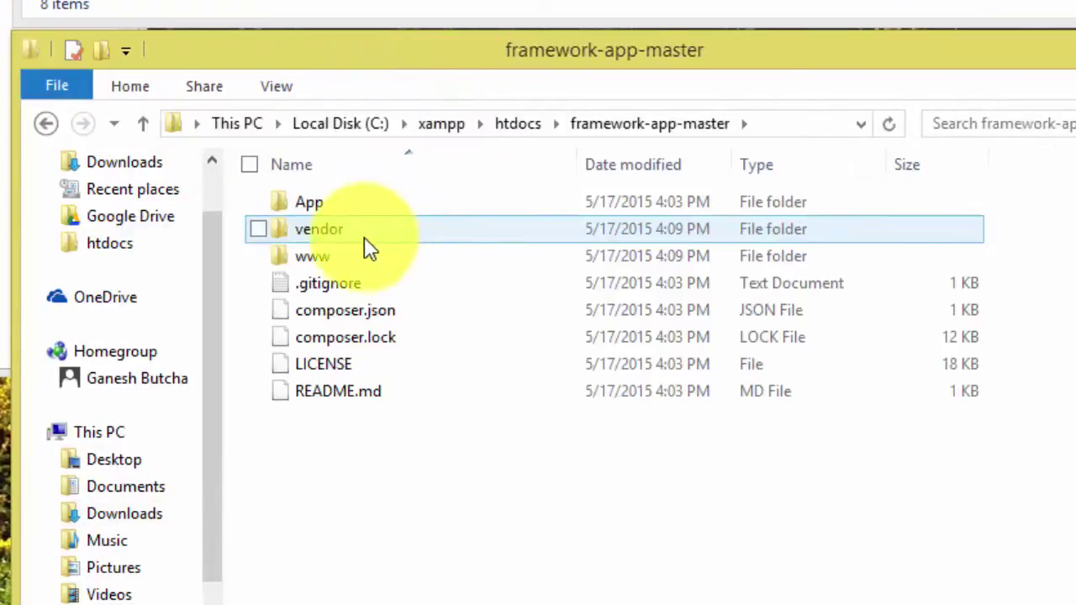
# Step: Open vendor/twbs/bootstrap/docs/assets in one window and www/assets in the other
pyautogui.doubleClick(352, 234)
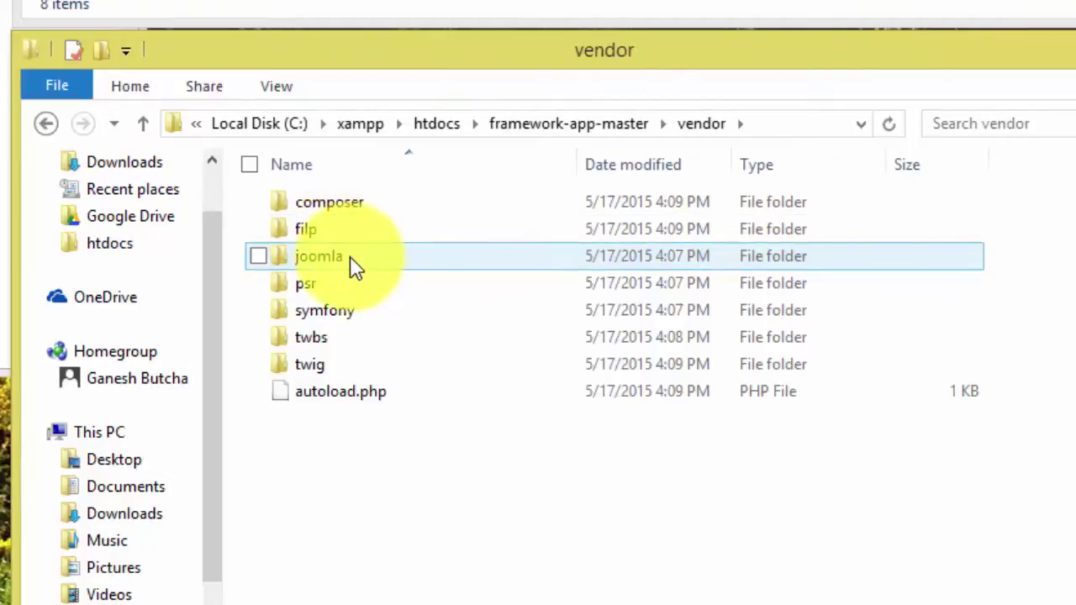
pyautogui.doubleClick(329, 341)
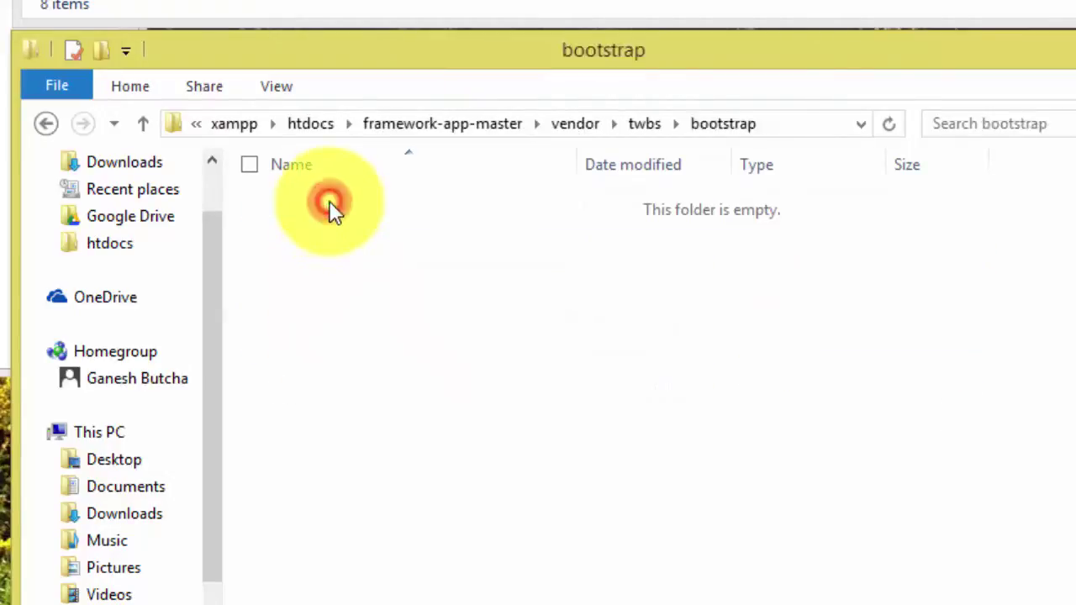
pyautogui.doubleClick(329, 203)
pyautogui.doubleClick(329, 205)
pyautogui.click(344, 206)
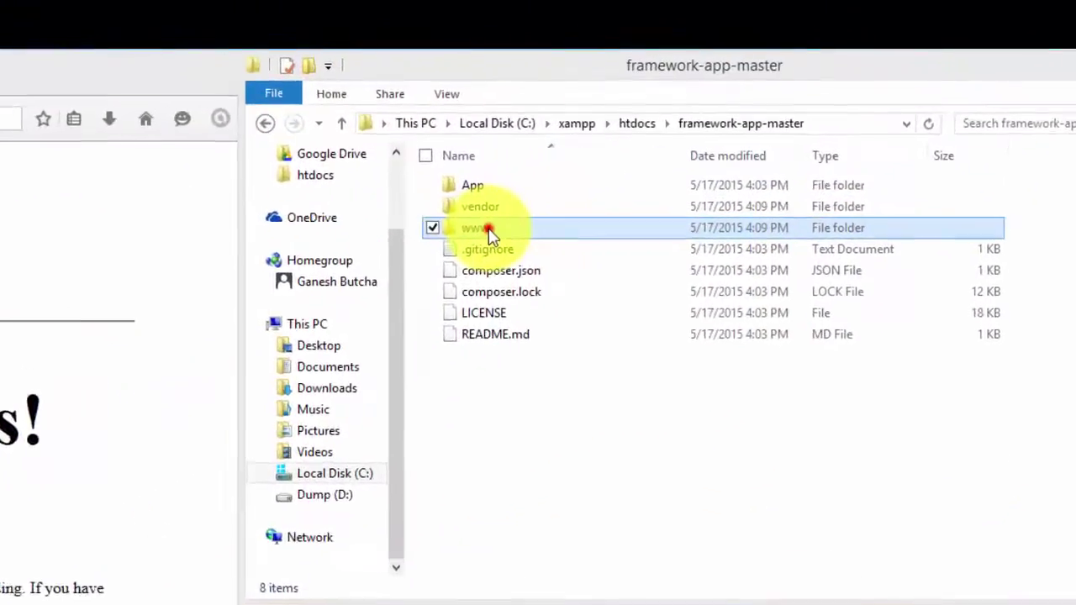
pyautogui.doubleClick(613, 175)
pyautogui.click(475, 191)
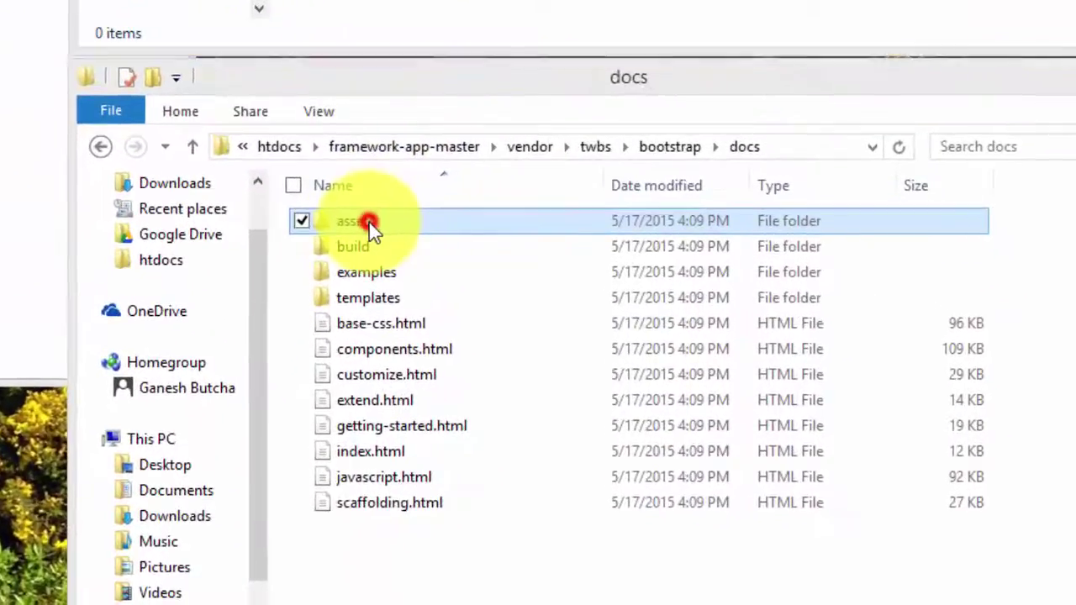
pyautogui.doubleClick(533, 310)
# Step: Copy the css, ico, img and js folders into www/assets
pyautogui.moveTo(533, 409); pyautogui.dragTo(498, 323)
pyautogui.moveTo(325, 231); pyautogui.dragTo(322, 222)
pyautogui.rightClick(353, 247)
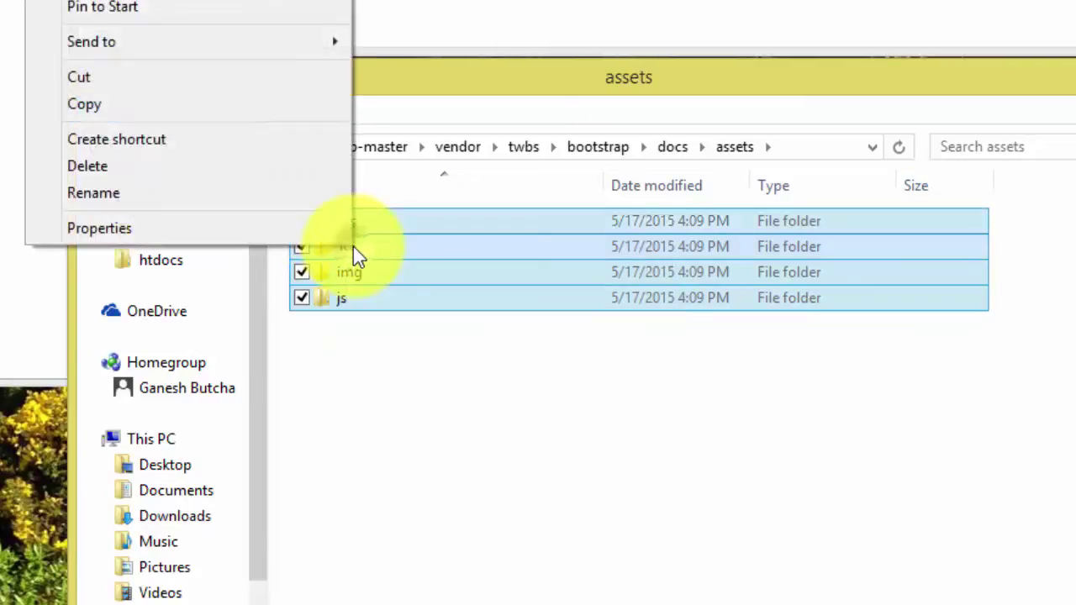
pyautogui.click(185, 104)
pyautogui.click(754, 221)
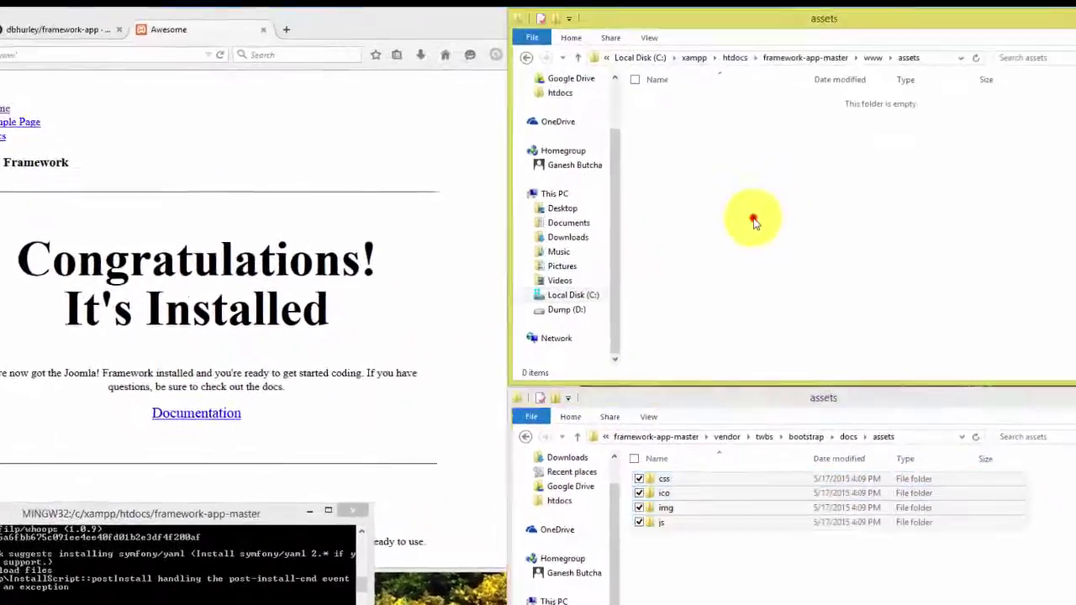
pyautogui.rightClick(754, 220)
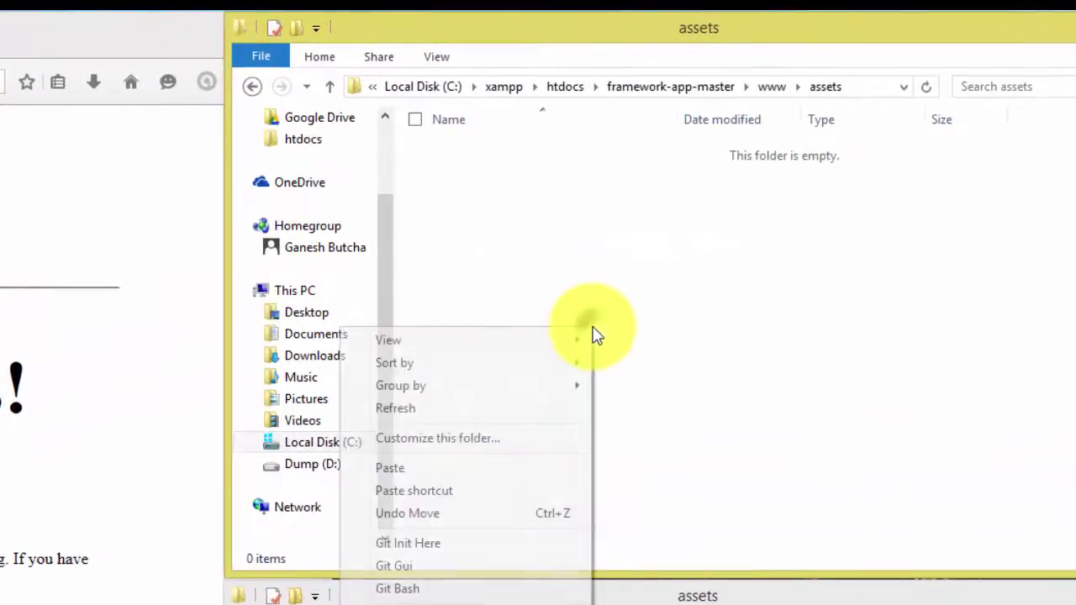
pyautogui.click(526, 465)
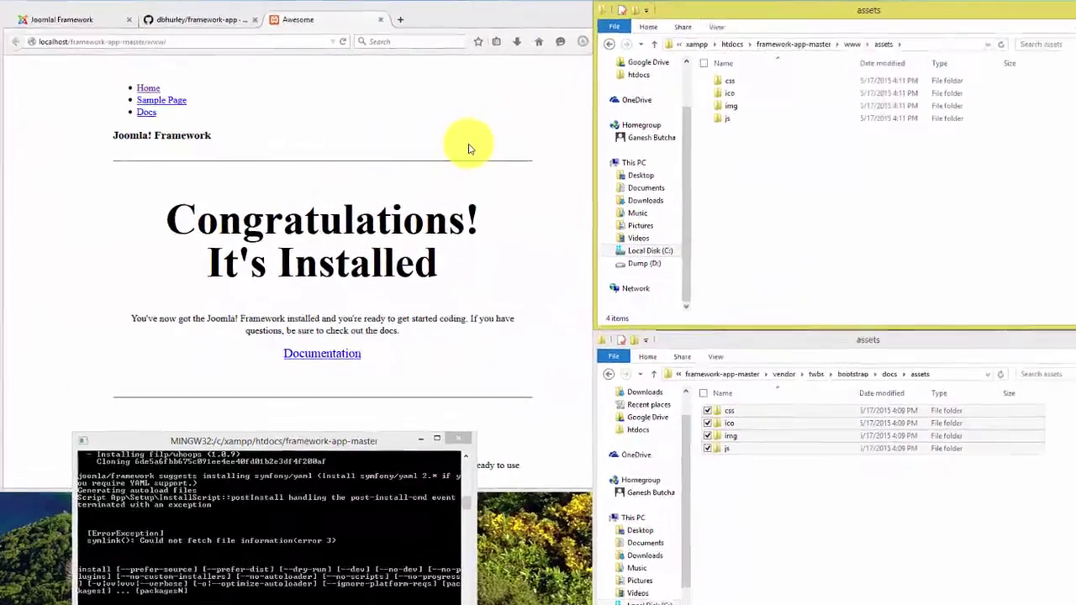
# Step: Reload the sample app page so it shows Bootstrap styling
pyautogui.click(317, 187)
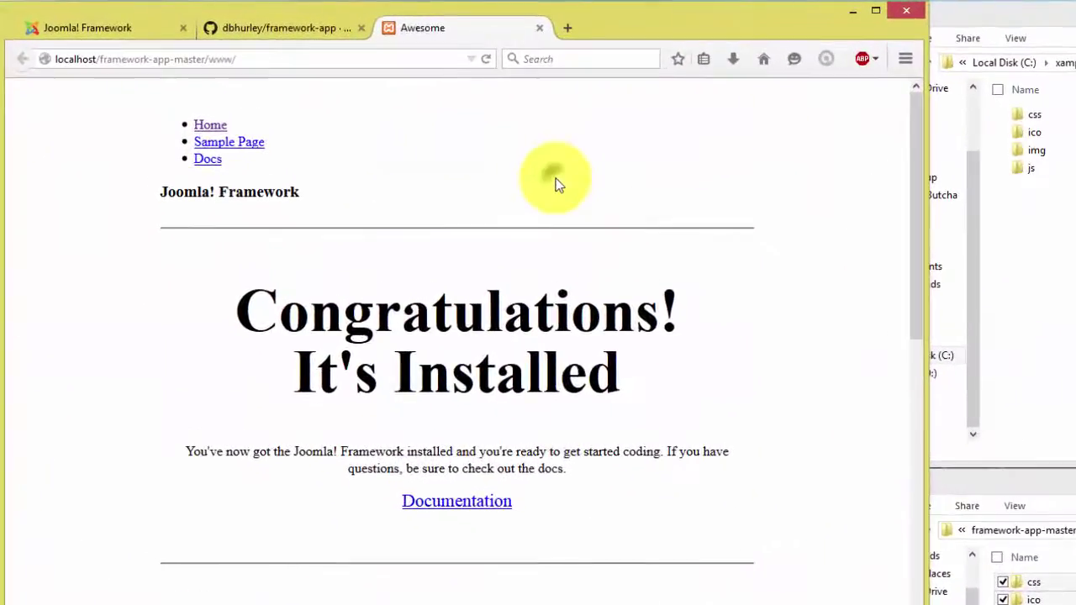
pyautogui.rightClick(555, 184)
pyautogui.click(657, 197)
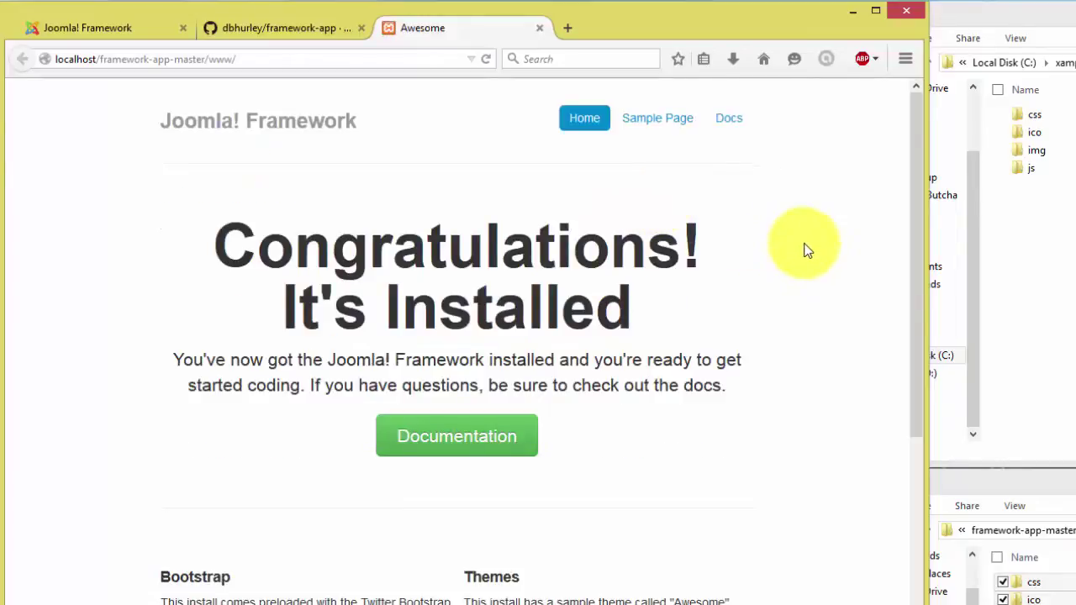
# Step: View the Sample Page's database access-denied error, then return to the home page
pyautogui.click(662, 131)
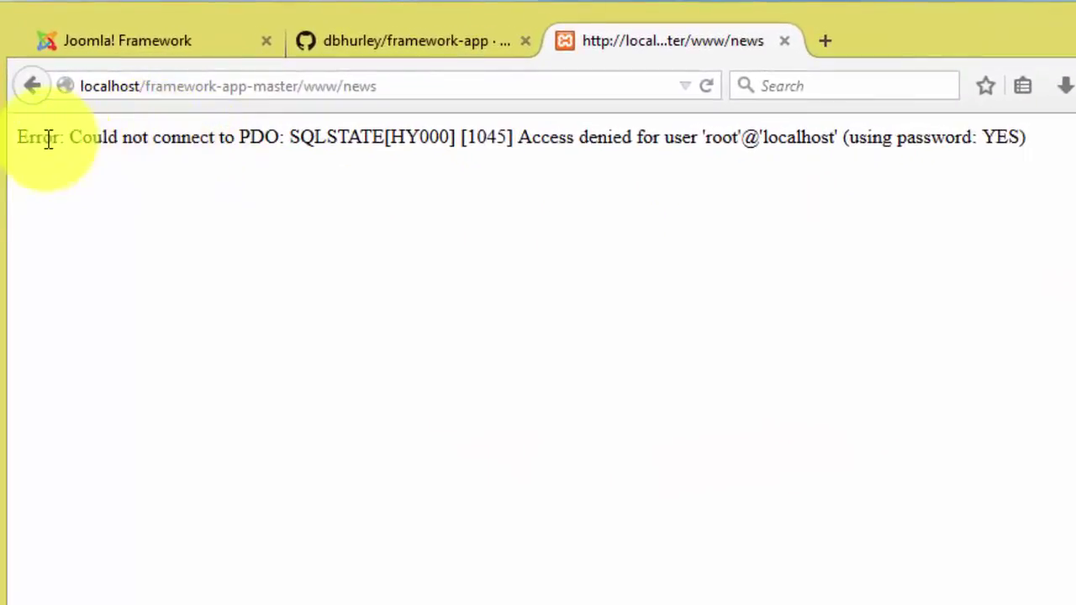
pyautogui.moveTo(17, 139); pyautogui.dragTo(1034, 168)
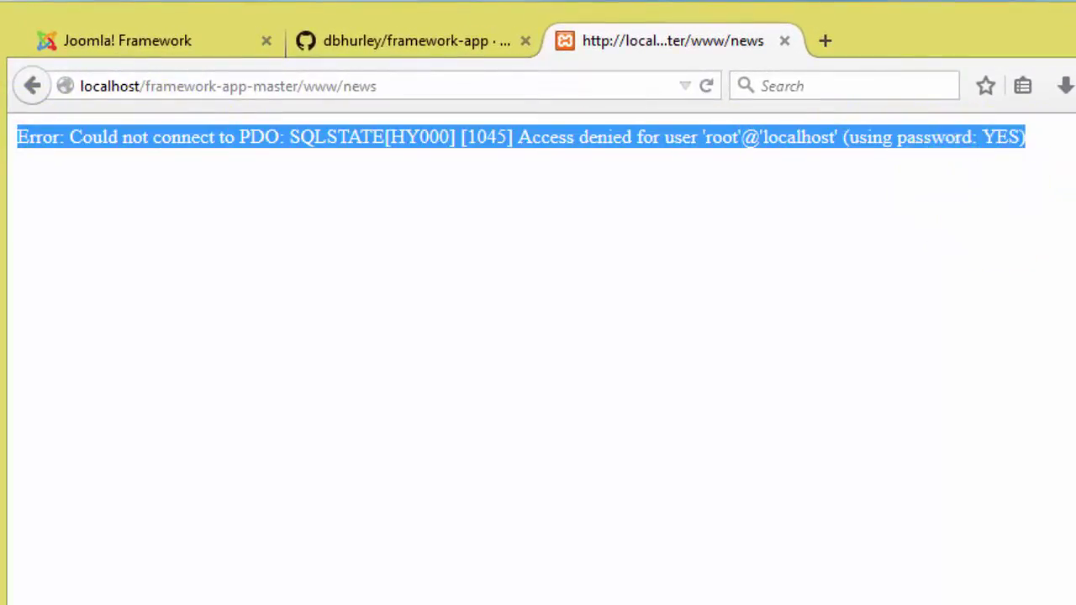
pyautogui.click(32, 86)
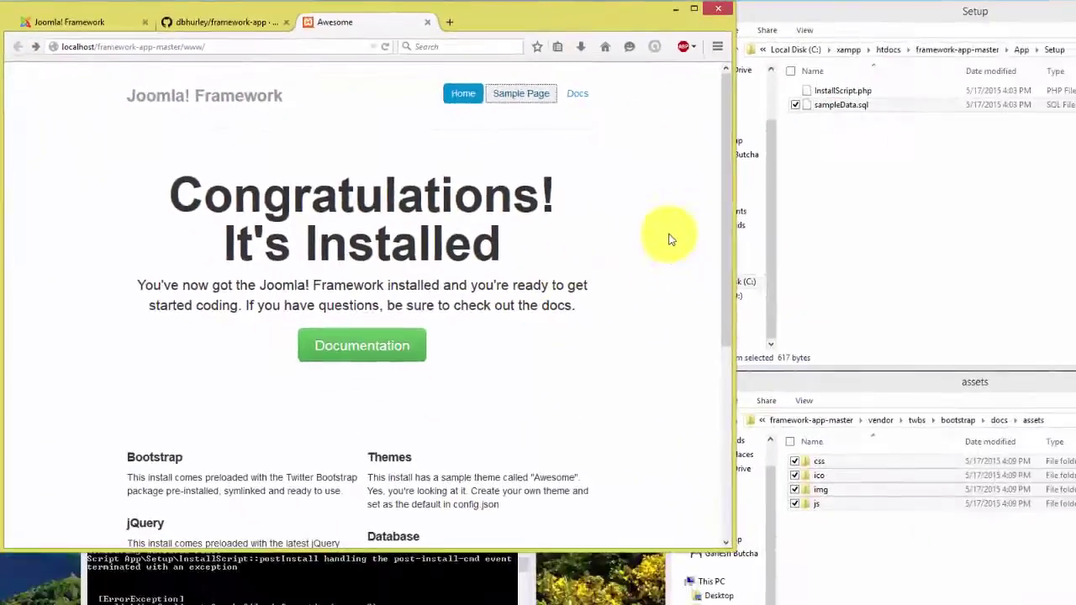
pyautogui.scroll(-5, 557, 196)
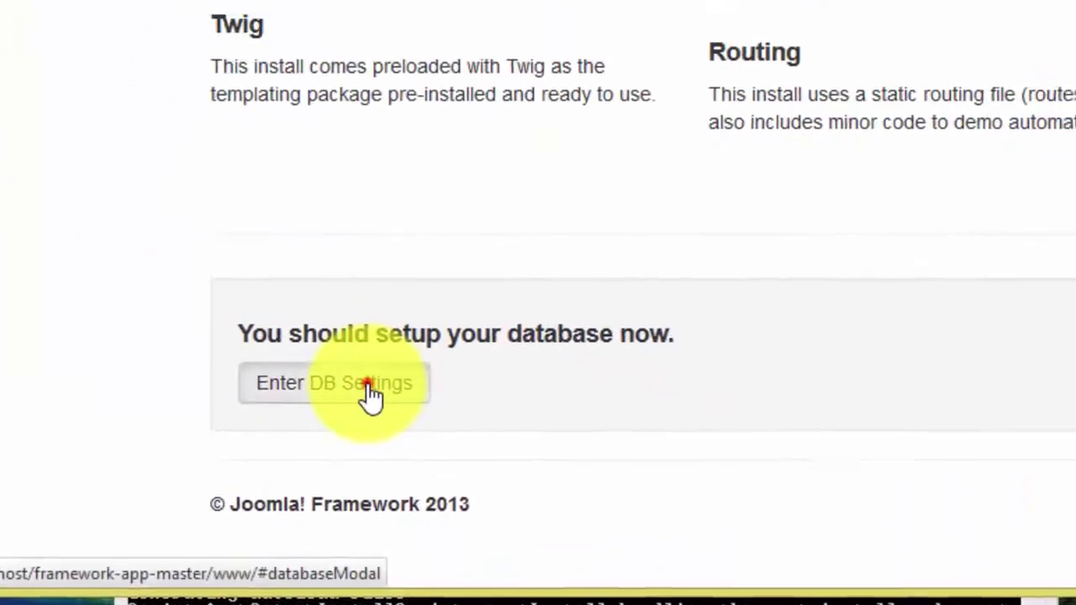
# Step: Clear the database password and update the database with sample data installed
pyautogui.click(443, 262)
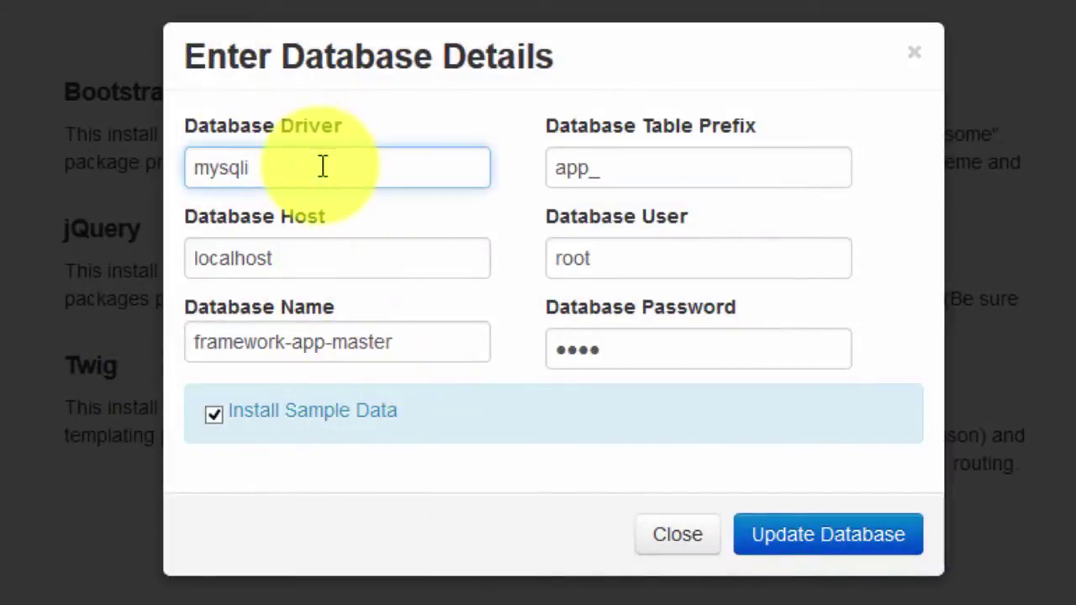
pyautogui.click(701, 363)
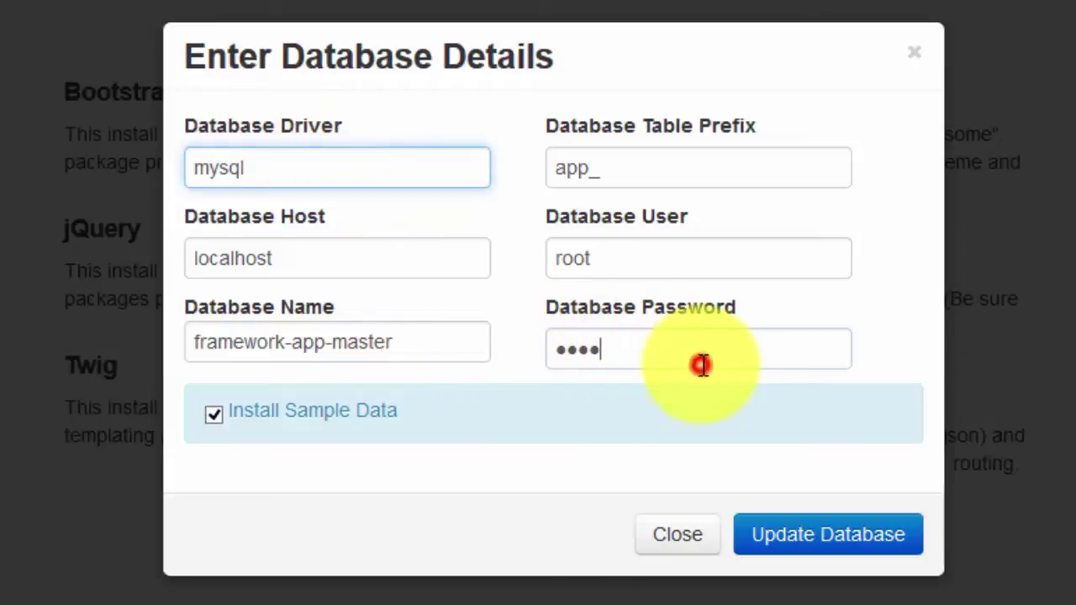
pyautogui.press('BackSpace')
pyautogui.press('BackSpace')
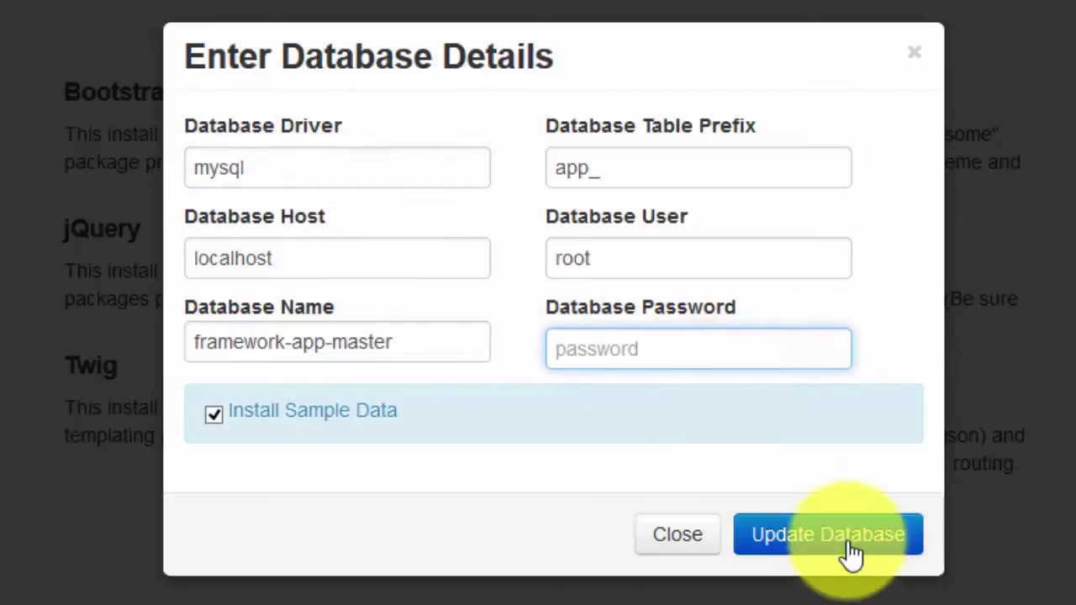
pyautogui.click(851, 538)
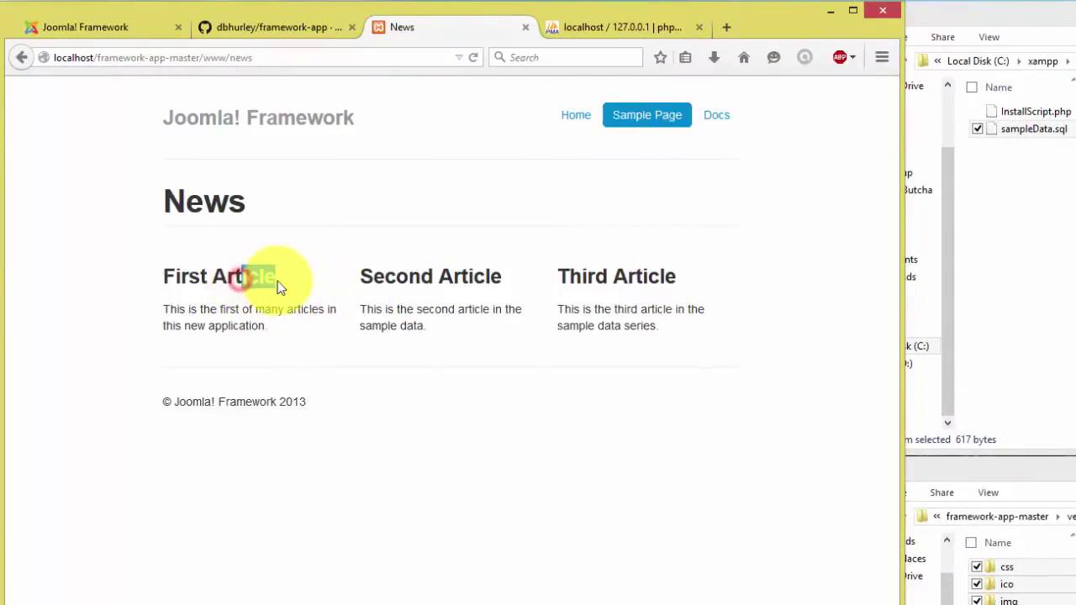
# Step: Check the Sample Page's three articles, then return home and to the Joomla Framework site
pyautogui.click(580, 276)
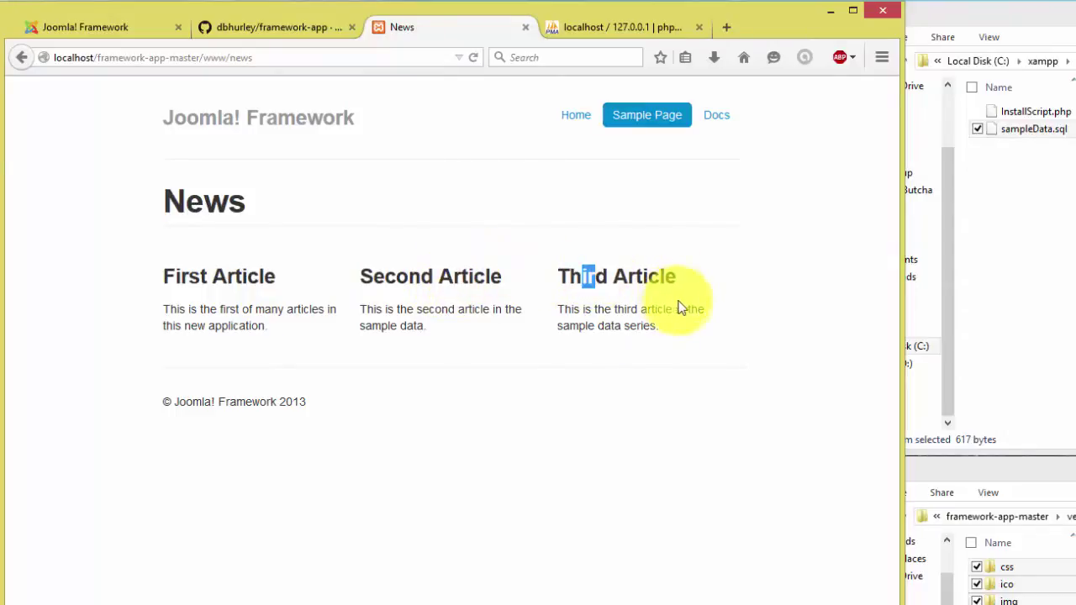
pyautogui.click(570, 123)
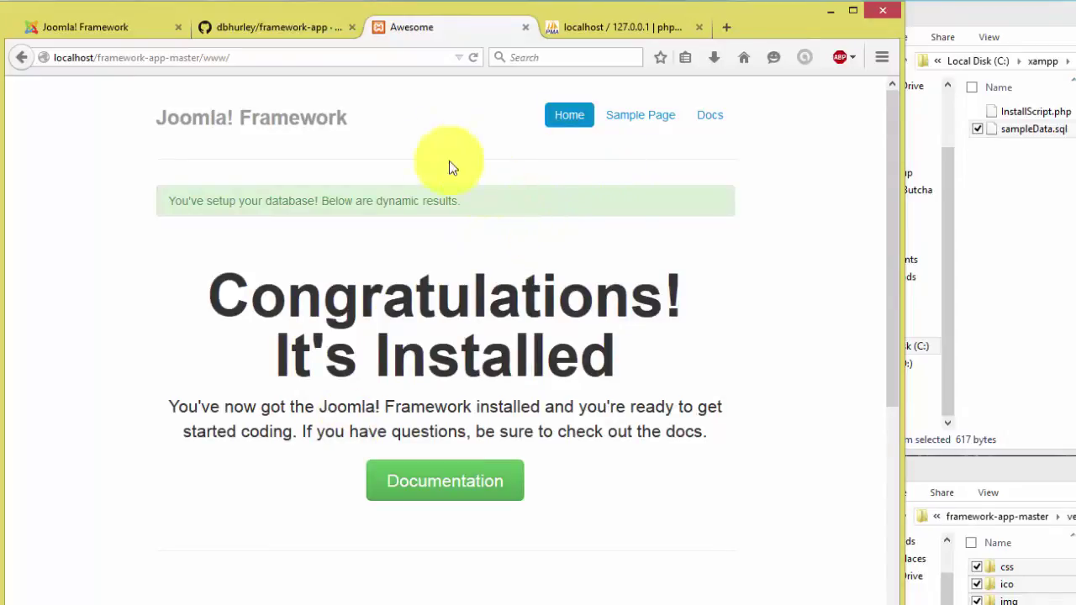
pyautogui.click(126, 27)
# Step: Open the Framework Google Group link from Get Involved in a new tab and browse its topics
pyautogui.scroll(-9, 364, 364)
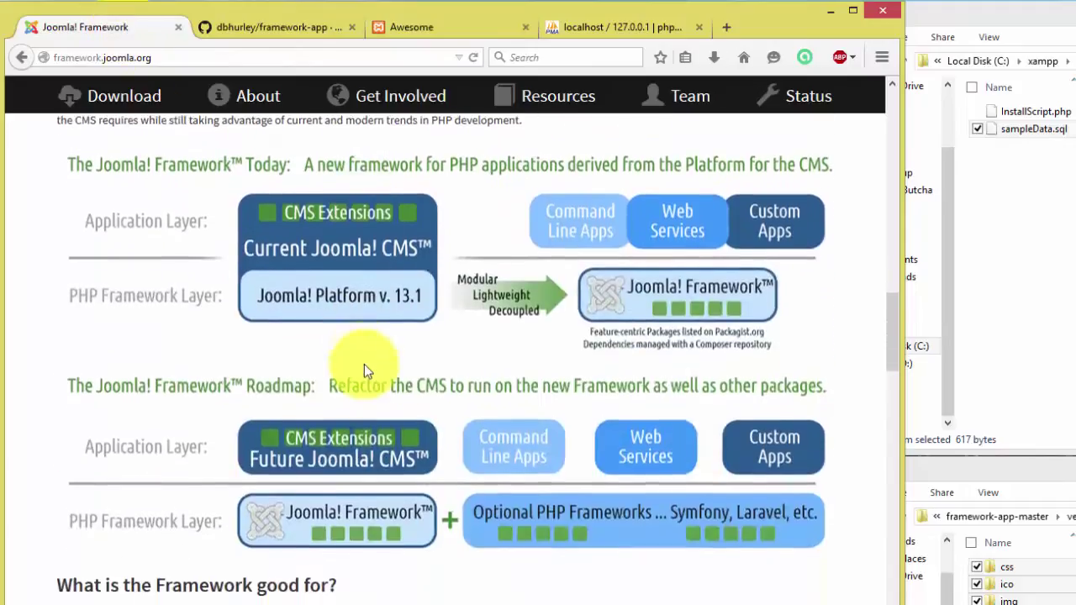
pyautogui.scroll(-8, 365, 370)
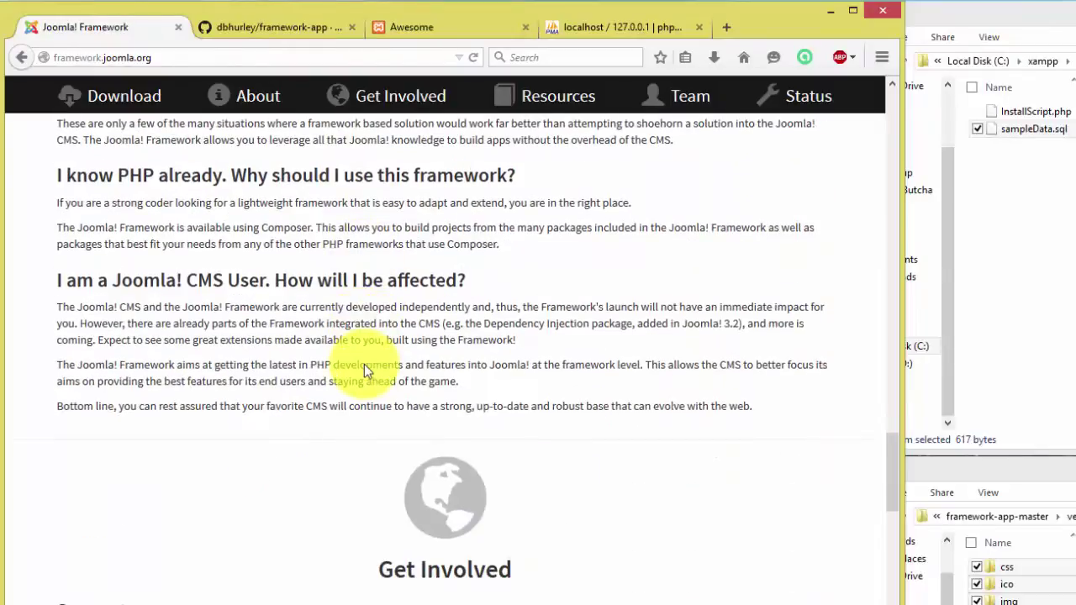
pyautogui.scroll(-10, 366, 365)
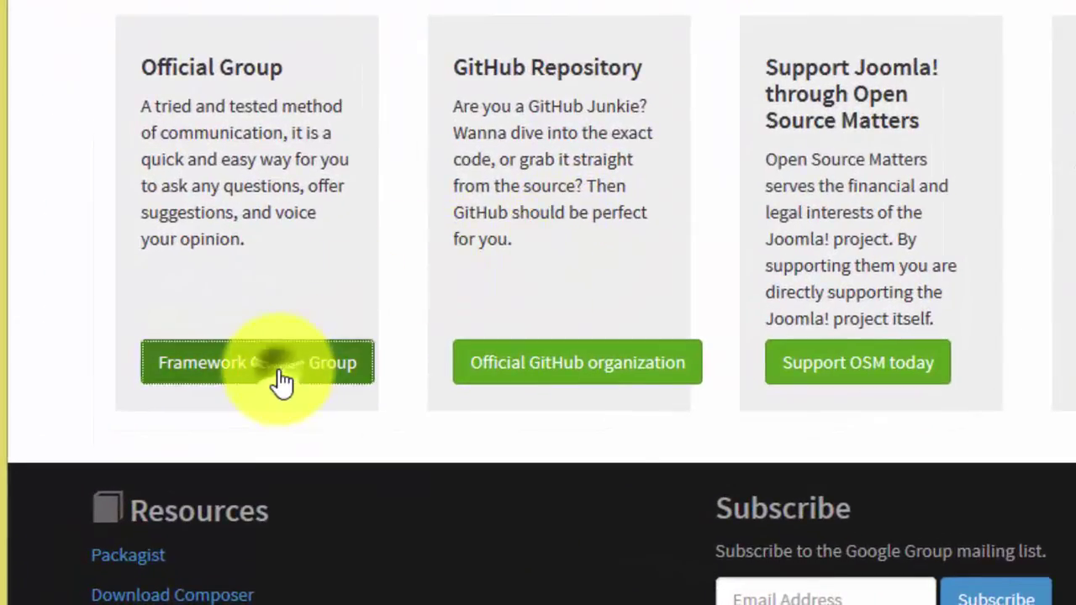
pyautogui.rightClick(282, 383)
pyautogui.click(392, 388)
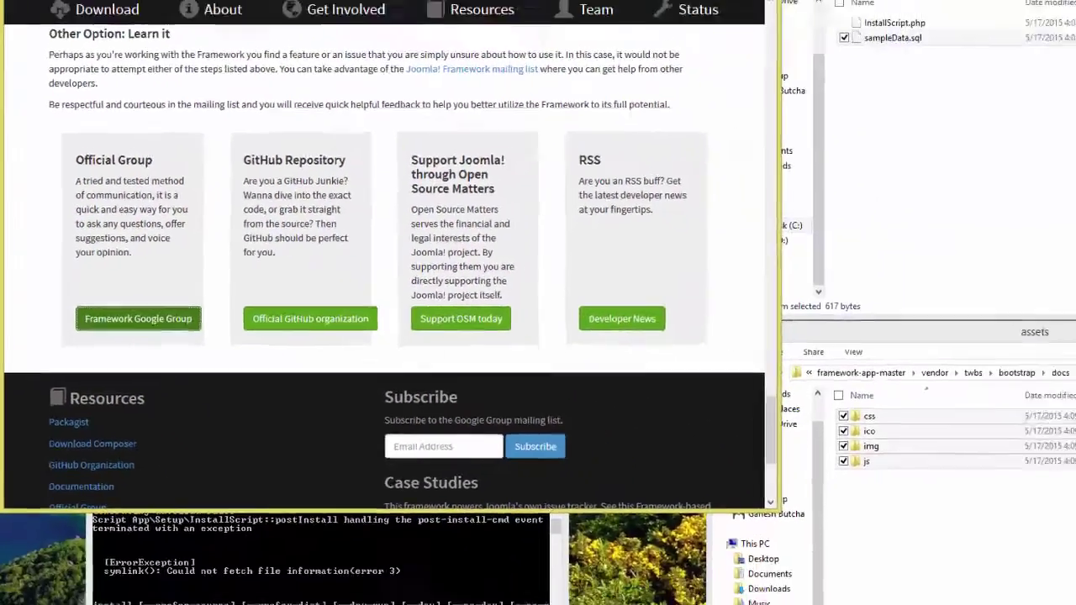
pyautogui.click(156, 18)
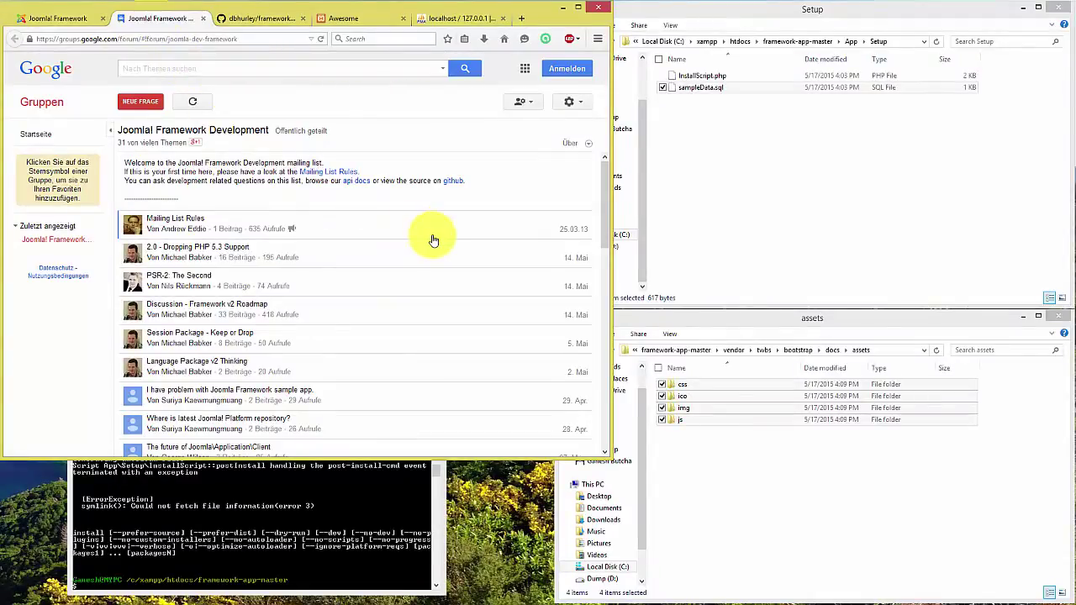
pyautogui.scroll(-3, 434, 240)
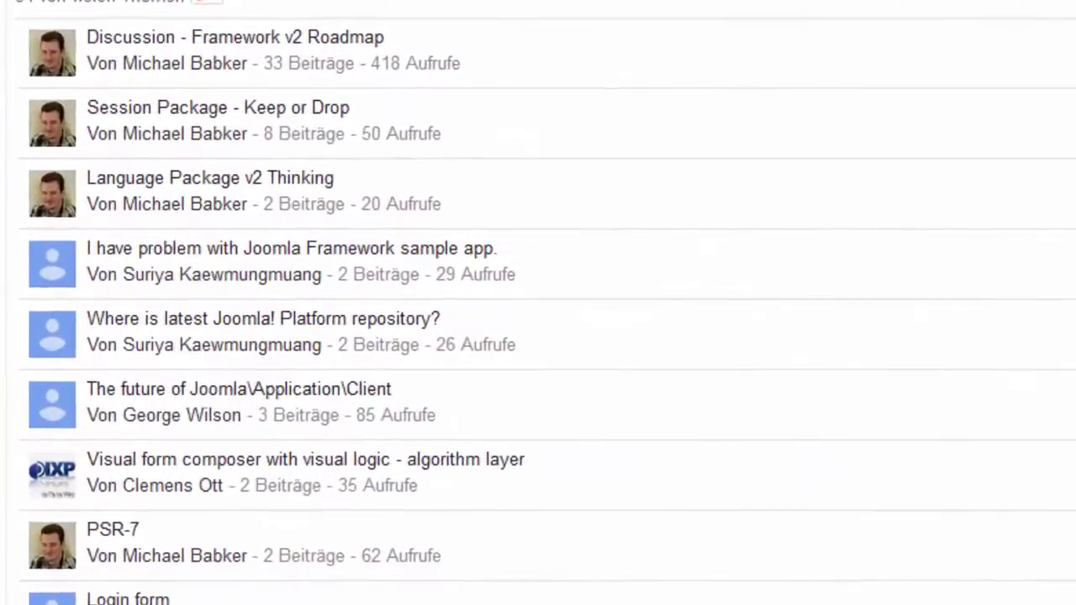